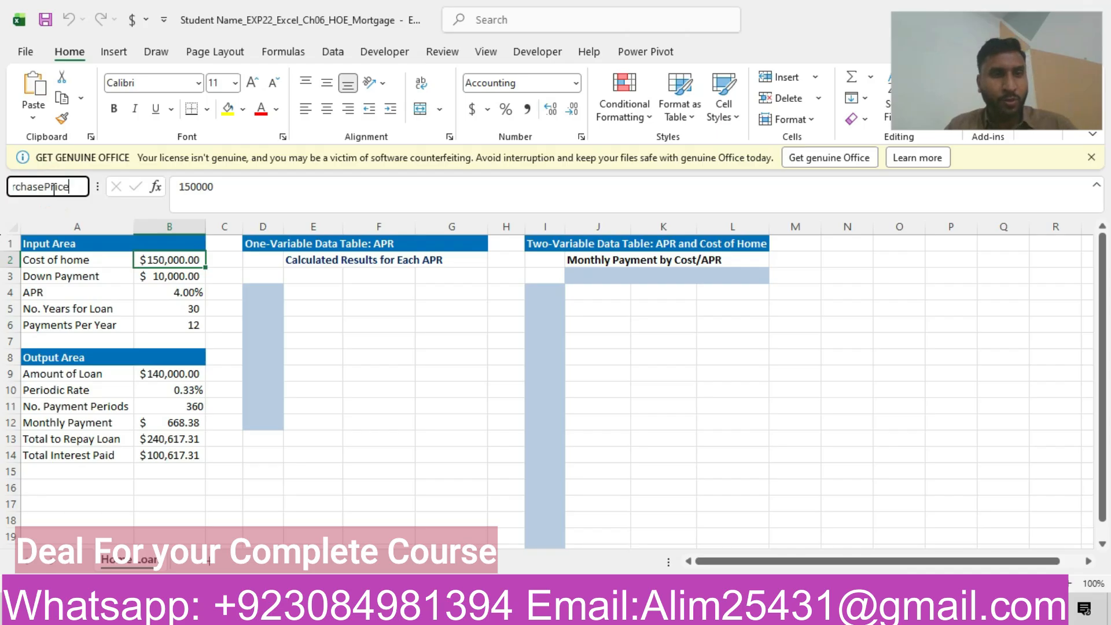
# Name cell B2 PurchasePrice and check the new range name in the Name Manager.
pyautogui.press('Return')
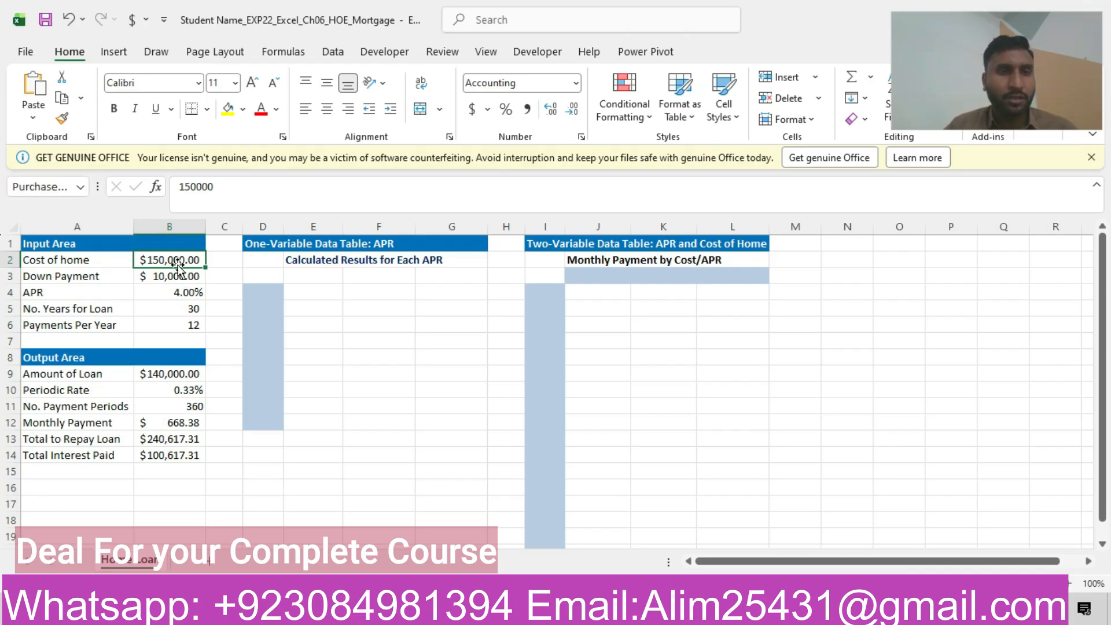
pyautogui.click(283, 54)
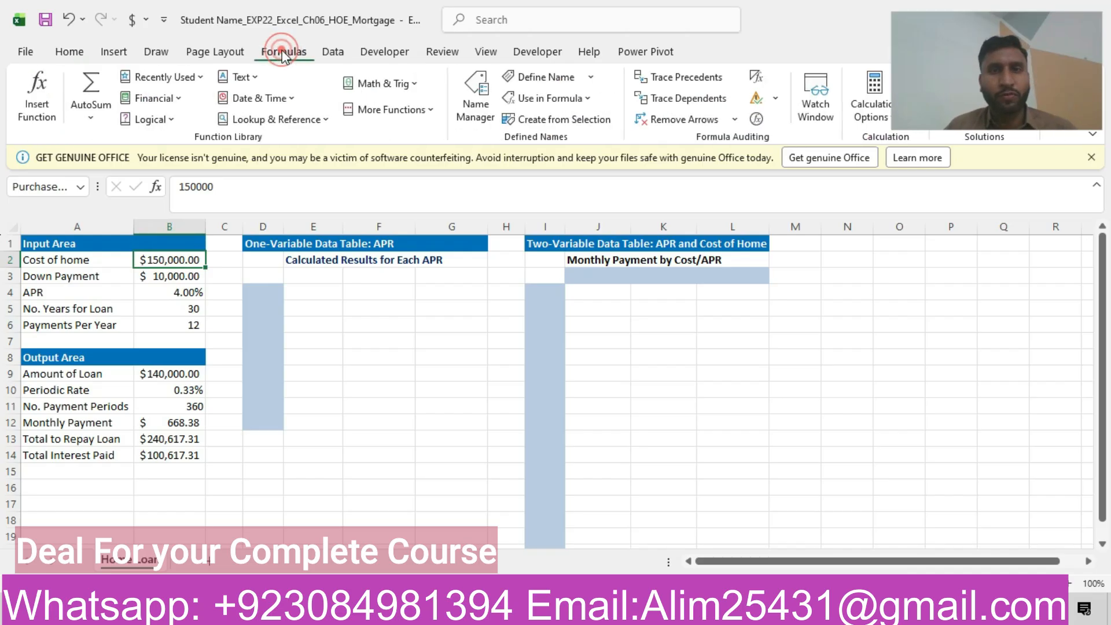
pyautogui.click(525, 78)
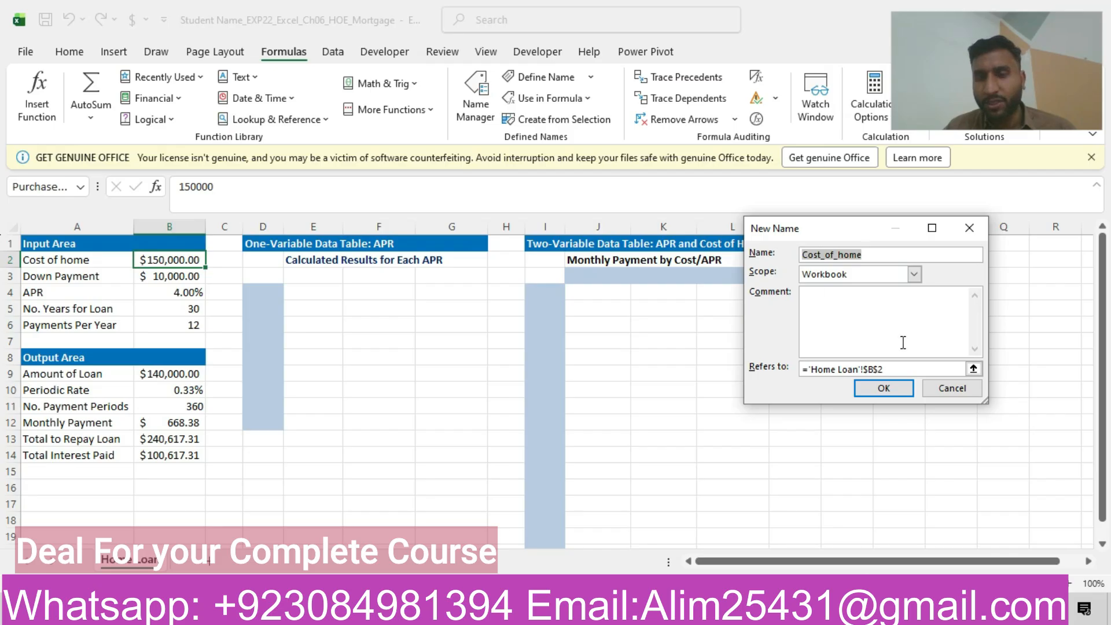
pyautogui.click(967, 228)
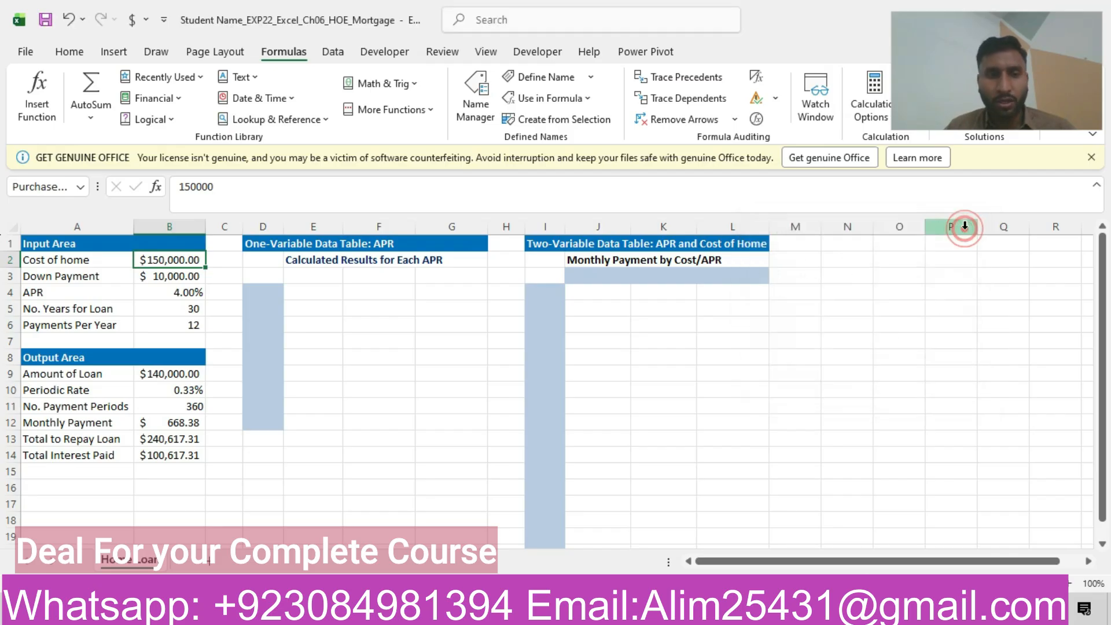
pyautogui.click(475, 92)
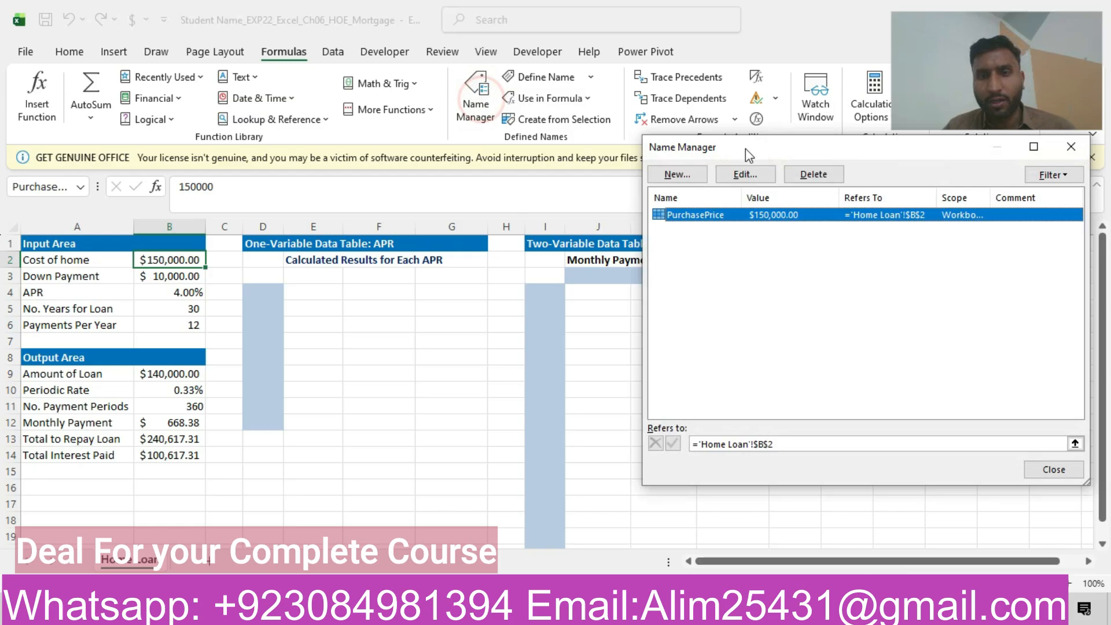
pyautogui.click(1072, 145)
# Copy the name DownPayment from step 2 of the Word instructions and define it as the range name for cell B3 in Excel.
pyautogui.hotkey('alt', 'Tab')
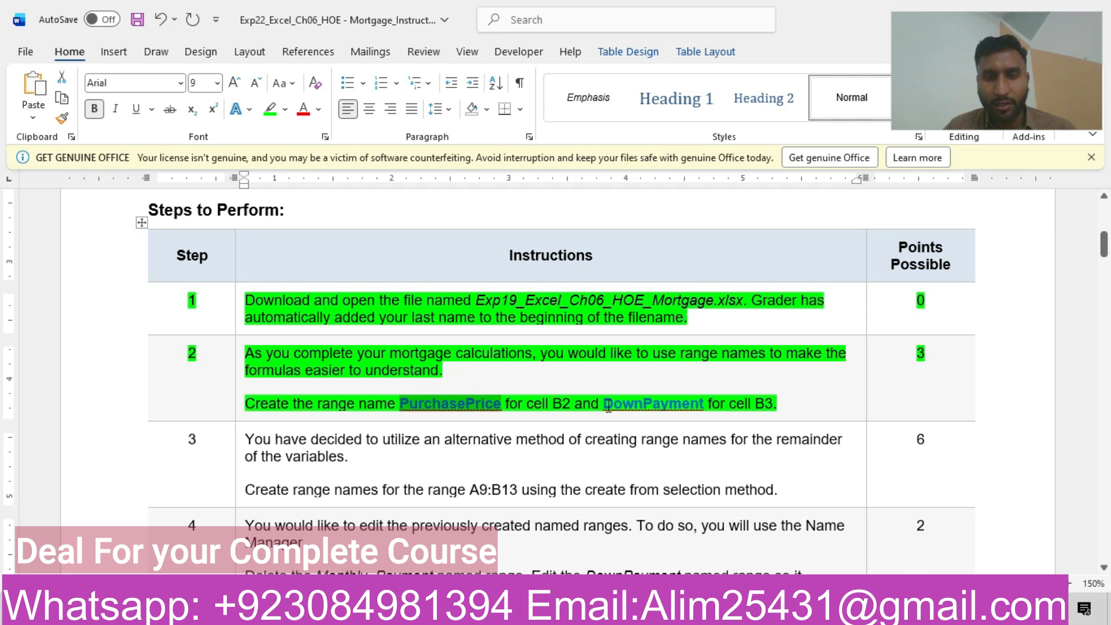
pyautogui.moveTo(605, 406); pyautogui.dragTo(706, 414)
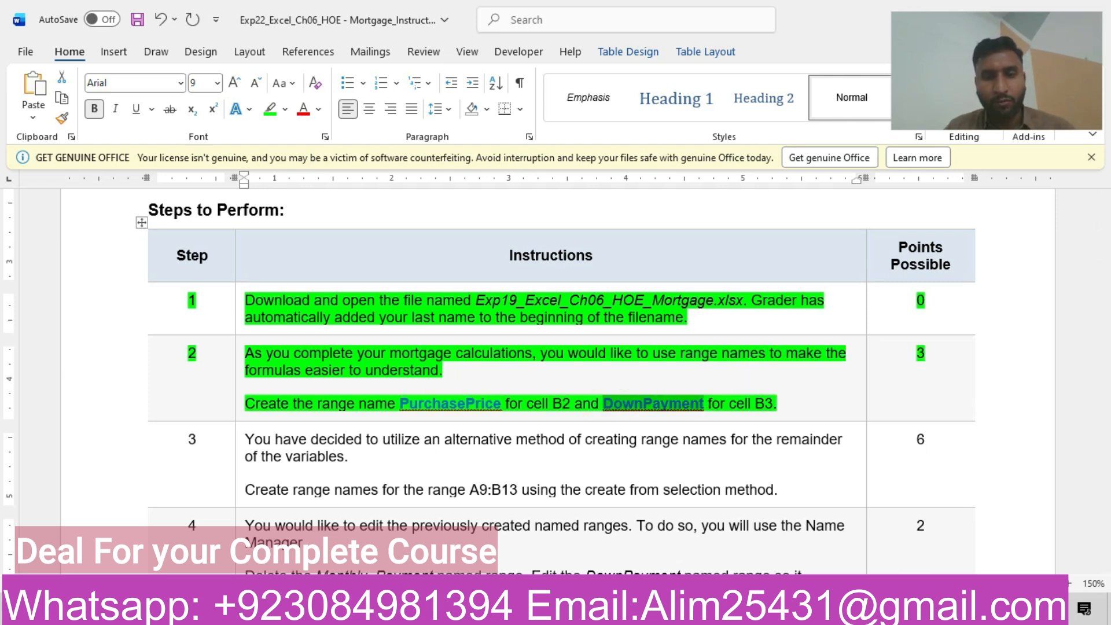
pyautogui.click(578, 609)
pyautogui.click(186, 278)
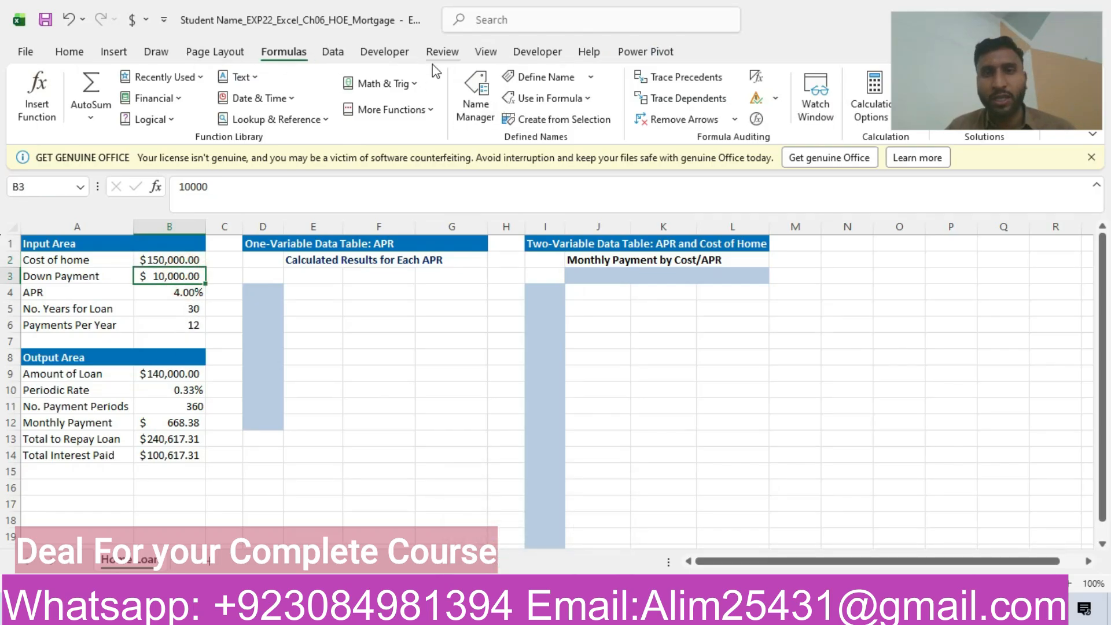
pyautogui.click(509, 79)
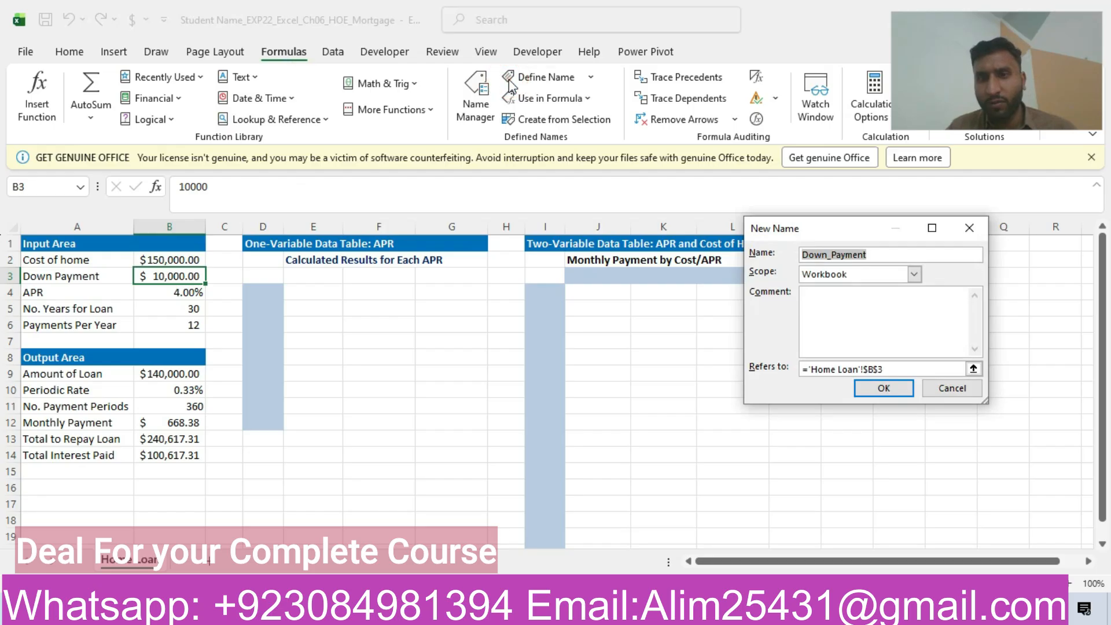
pyautogui.write('DownPayment')
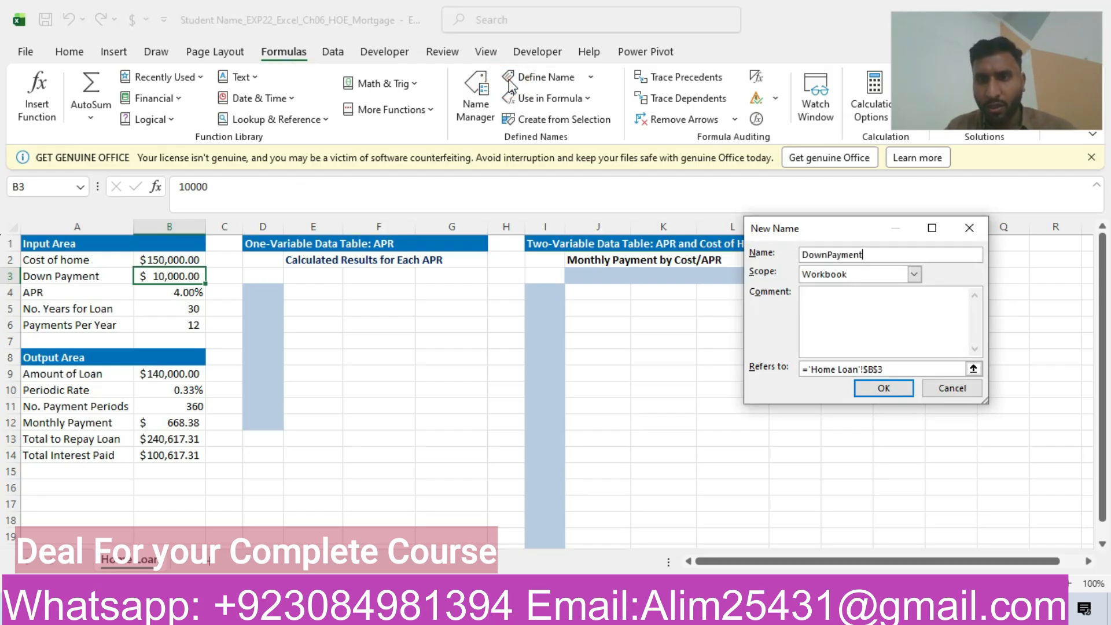
pyautogui.click(878, 387)
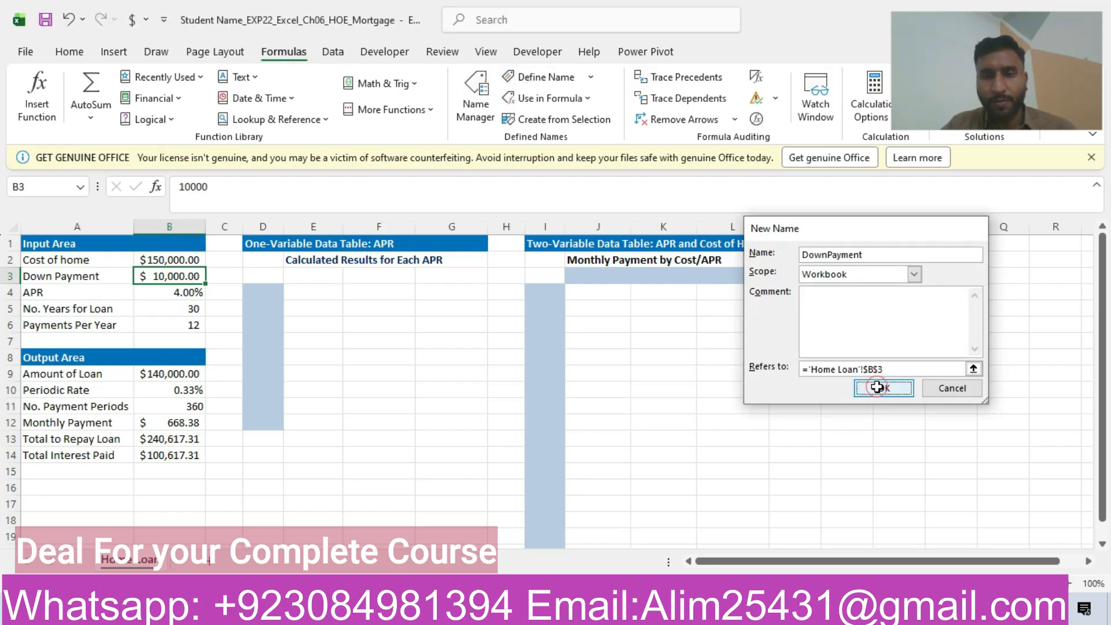
# Switch to the Word instructions and highlight the whole step 3 row in green.
pyautogui.click(530, 609)
pyautogui.doubleClick(674, 391)
pyautogui.moveTo(1106, 248); pyautogui.dragTo(1108, 258)
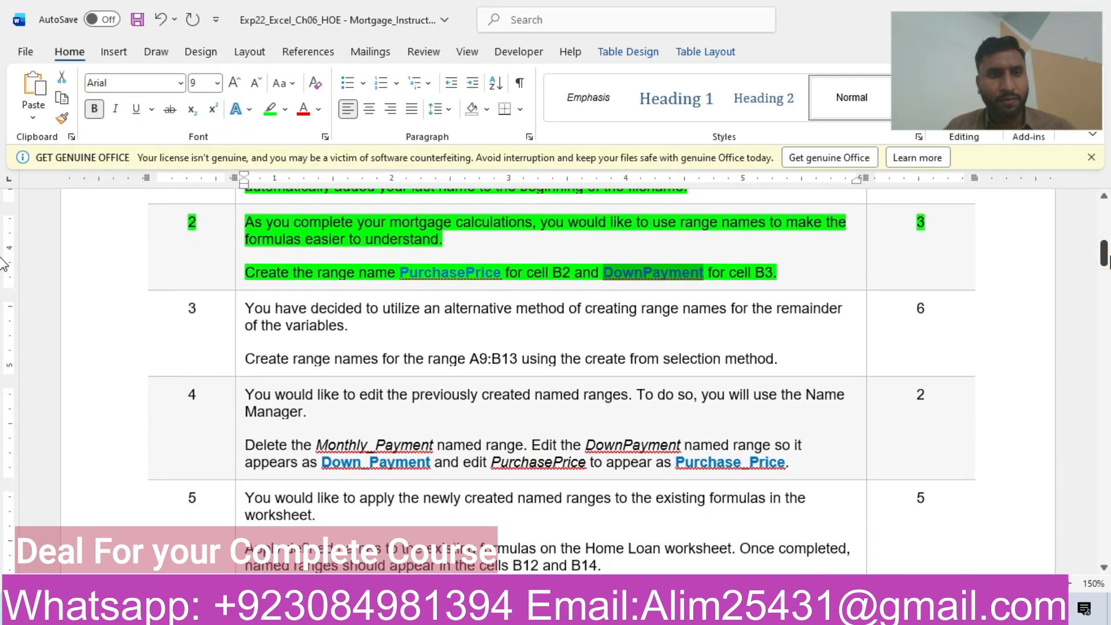
pyautogui.click(114, 331)
pyautogui.click(188, 302)
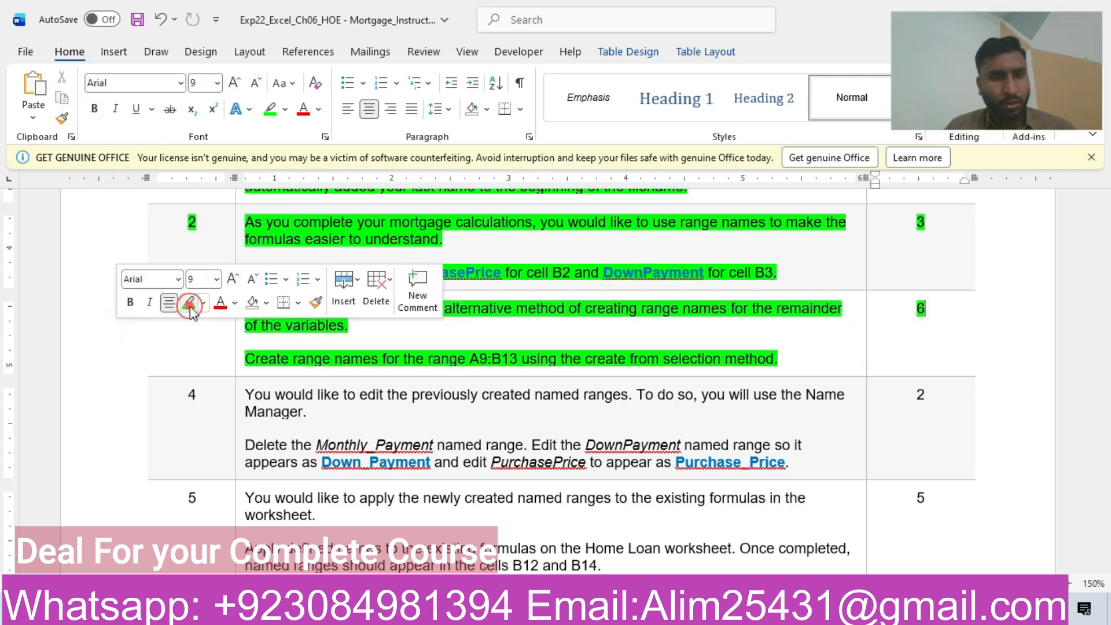
pyautogui.click(372, 340)
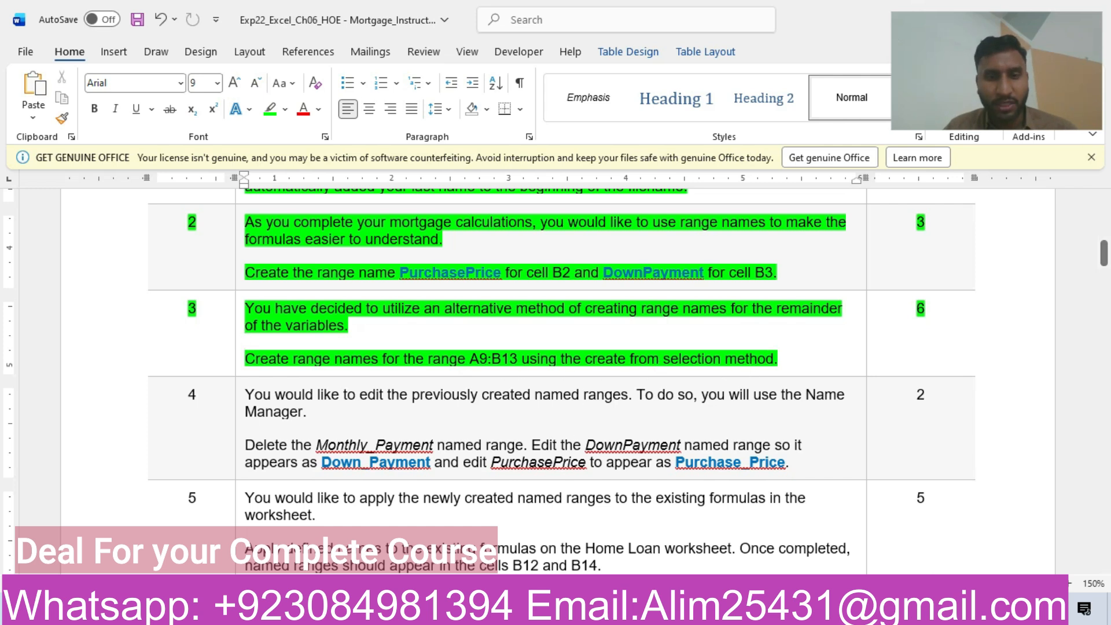
# Switch to Excel and create range names from the selection A9:B13, using the values in the left column.
pyautogui.hotkey('alt', 'Tab')
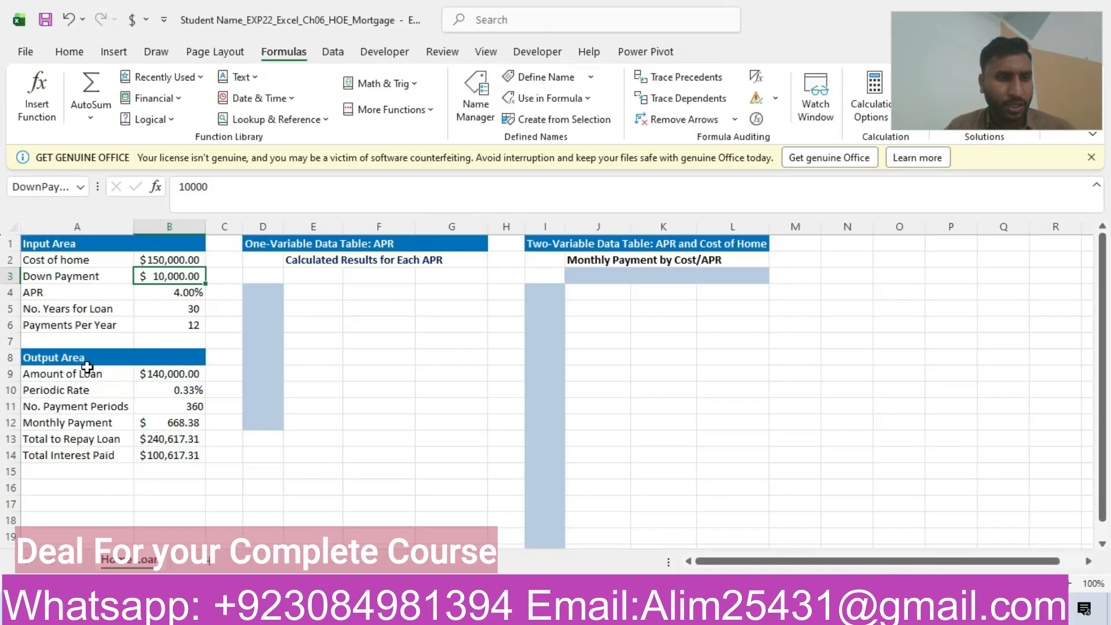
pyautogui.moveTo(66, 372); pyautogui.dragTo(184, 440)
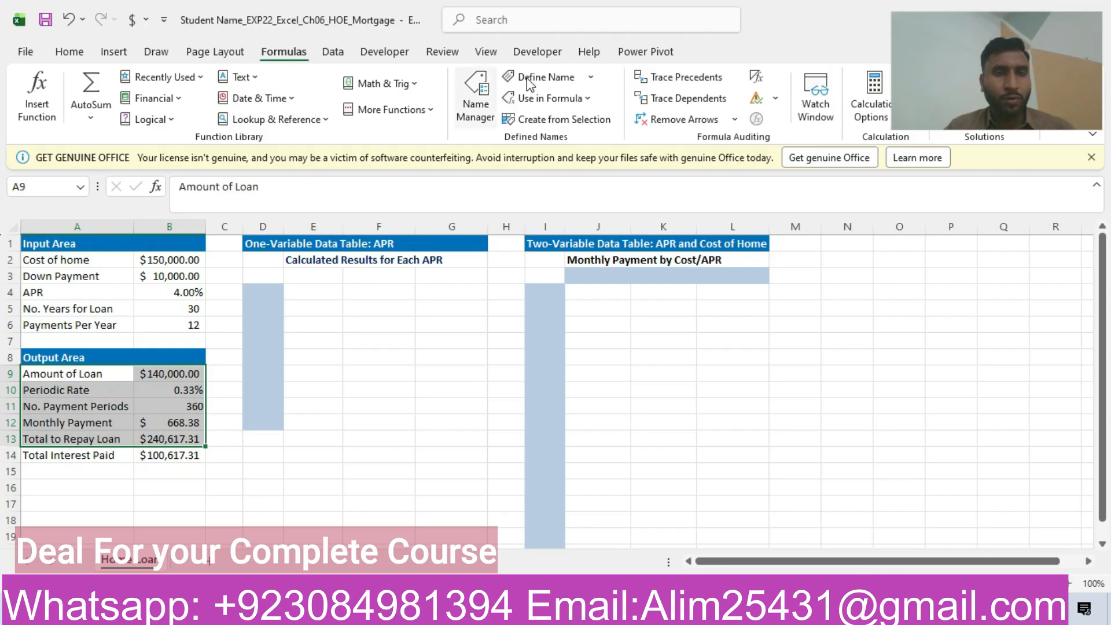
pyautogui.click(530, 119)
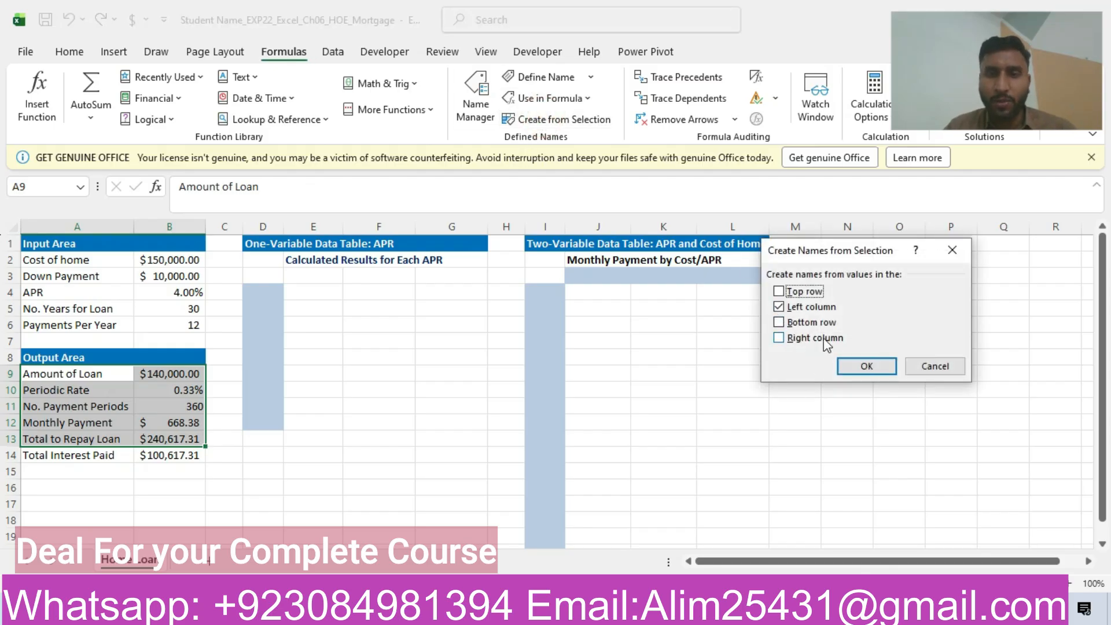
pyautogui.click(856, 368)
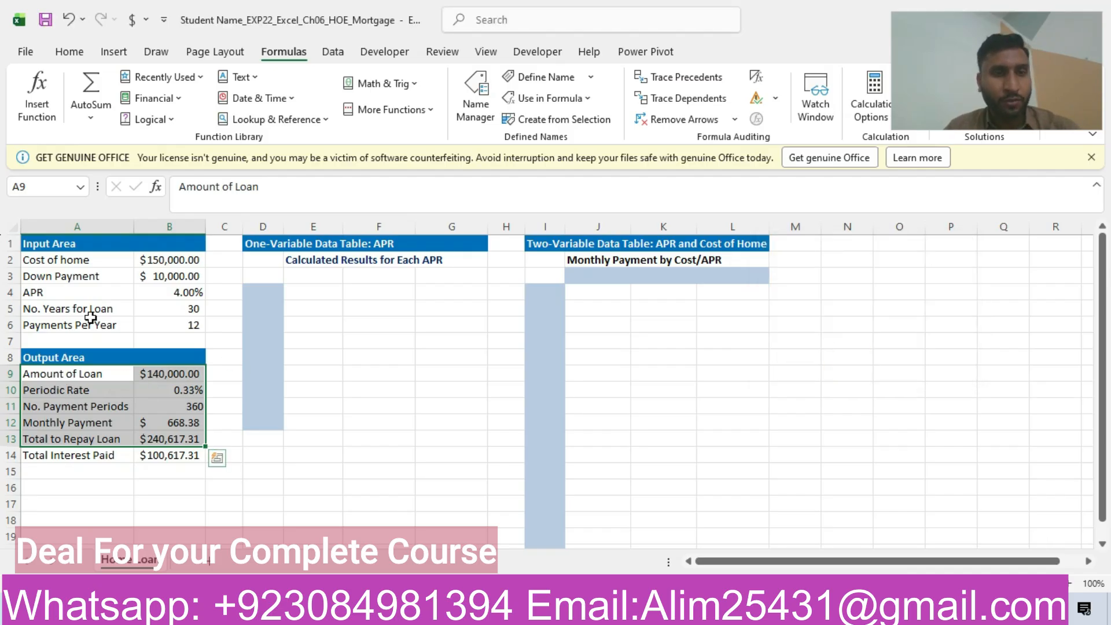
# Switch to the Word instructions and highlight the whole step 4 row in green.
pyautogui.hotkey('alt', 'Tab')
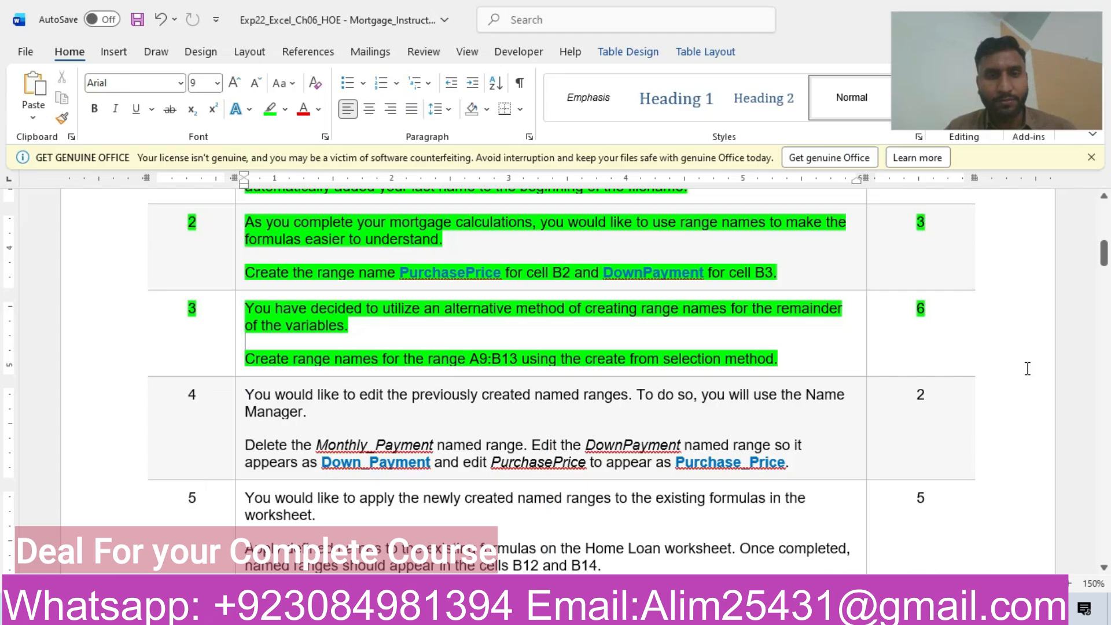
pyautogui.moveTo(1109, 255); pyautogui.dragTo(1109, 267)
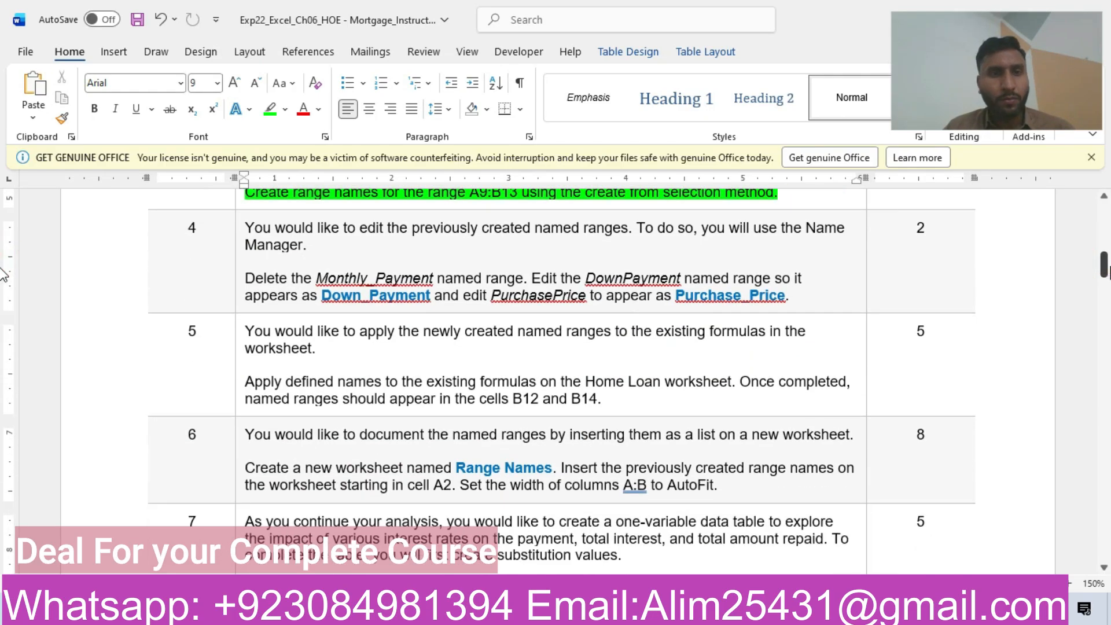
pyautogui.click(137, 264)
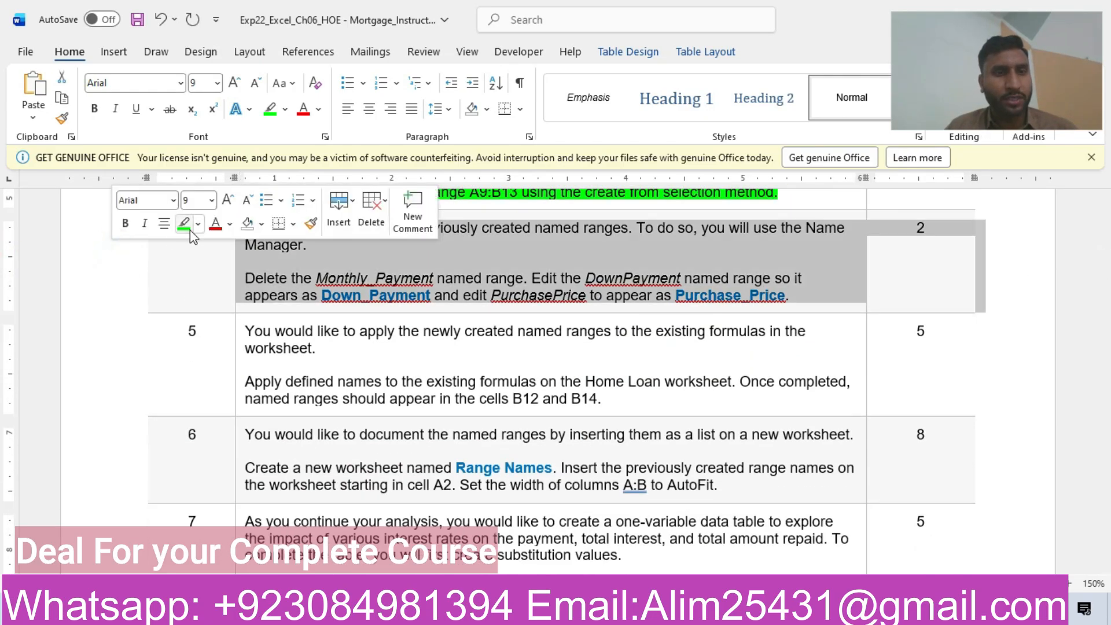
pyautogui.click(186, 225)
pyautogui.click(427, 264)
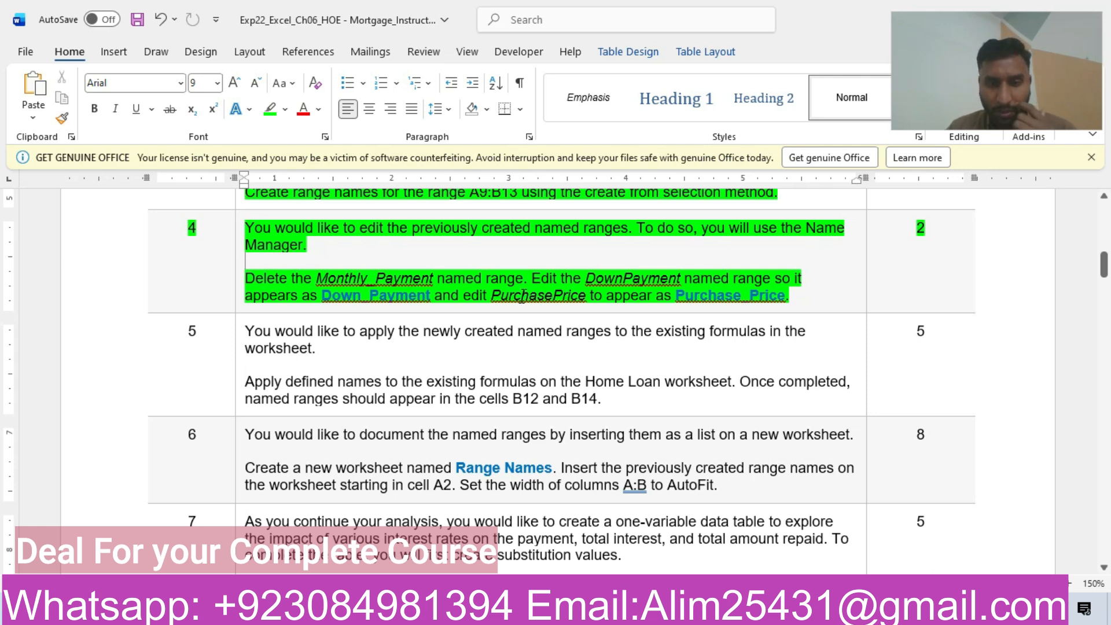
# Switch to Excel and delete the Monthly_Payment range name in the Name Manager.
pyautogui.hotkey('alt', 'Tab')
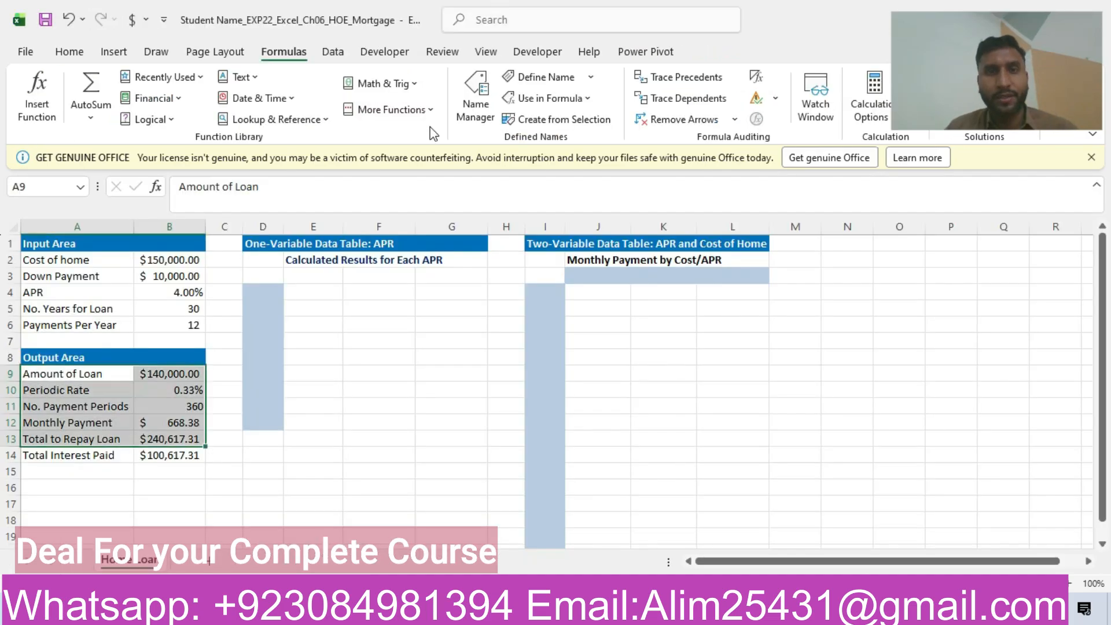
pyautogui.click(477, 98)
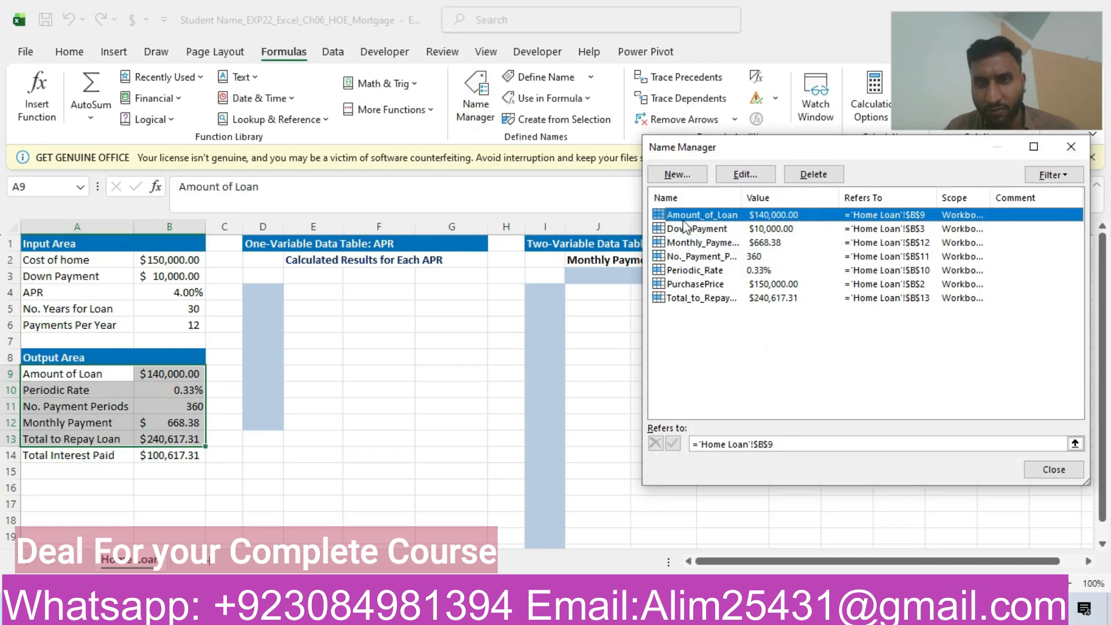
pyautogui.click(704, 243)
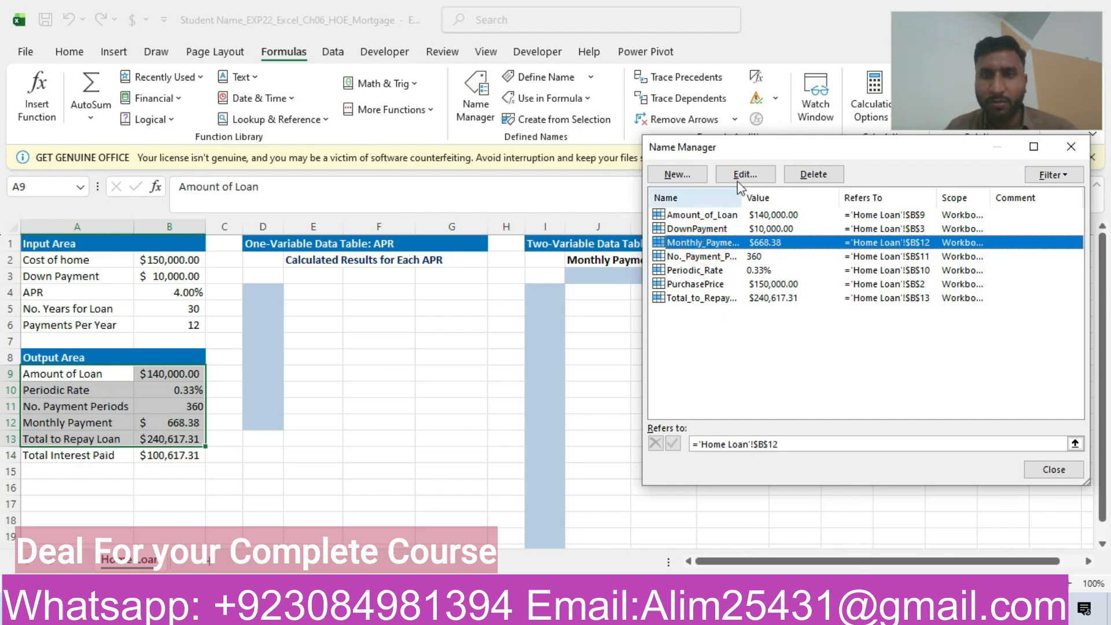
pyautogui.click(805, 174)
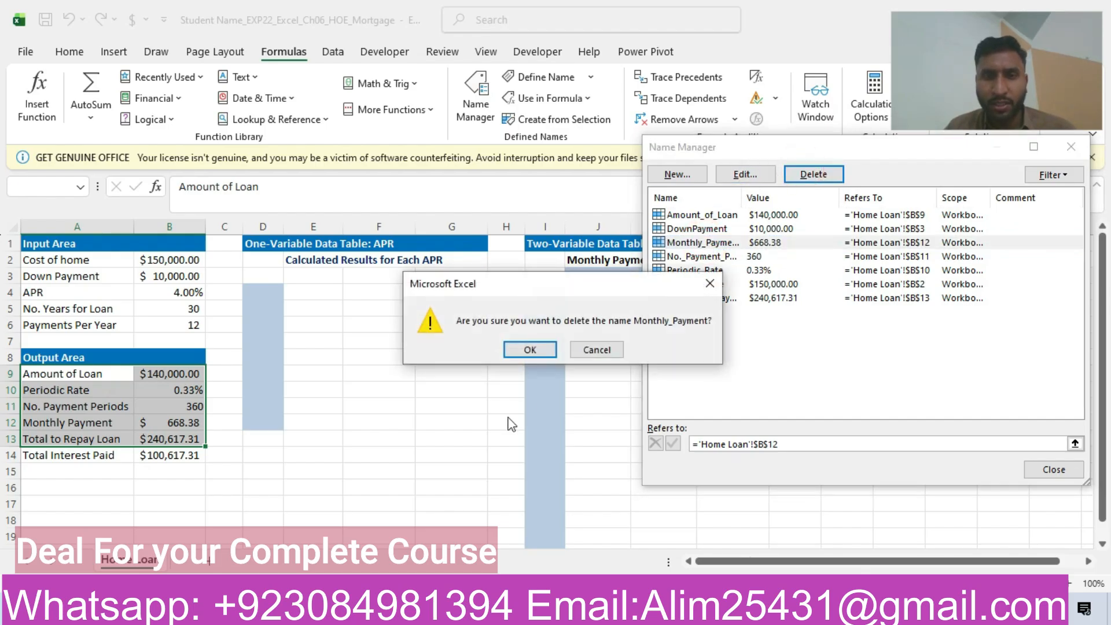
pyautogui.click(541, 345)
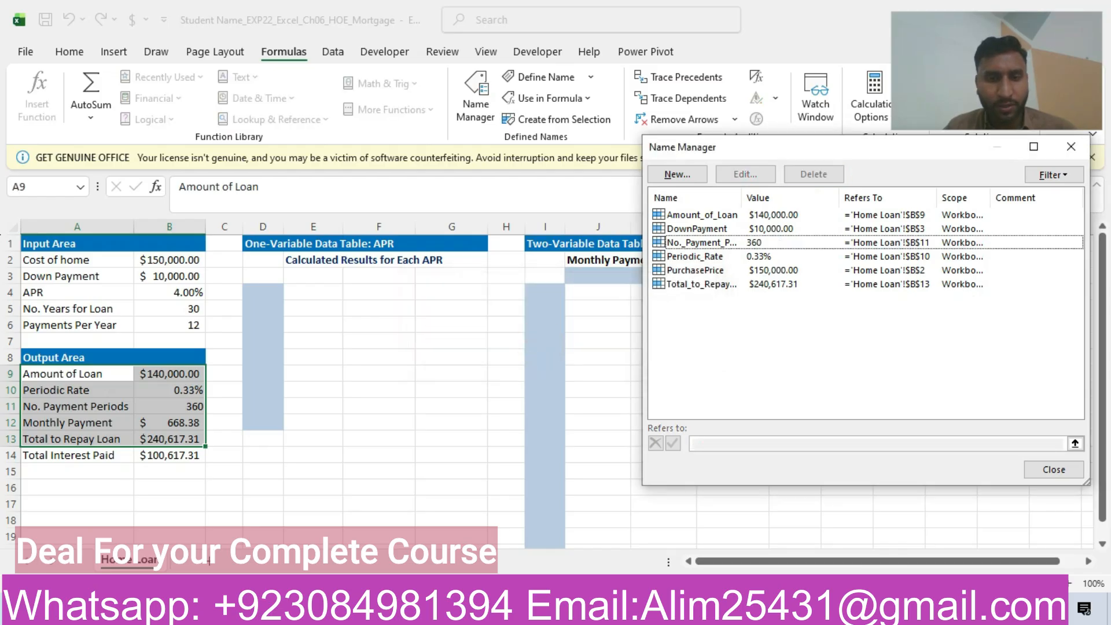
# Copy Down_Payment from step 4 of the Word instructions and rename the DownPayment range in Excel to it.
pyautogui.hotkey('alt', 'Tab')
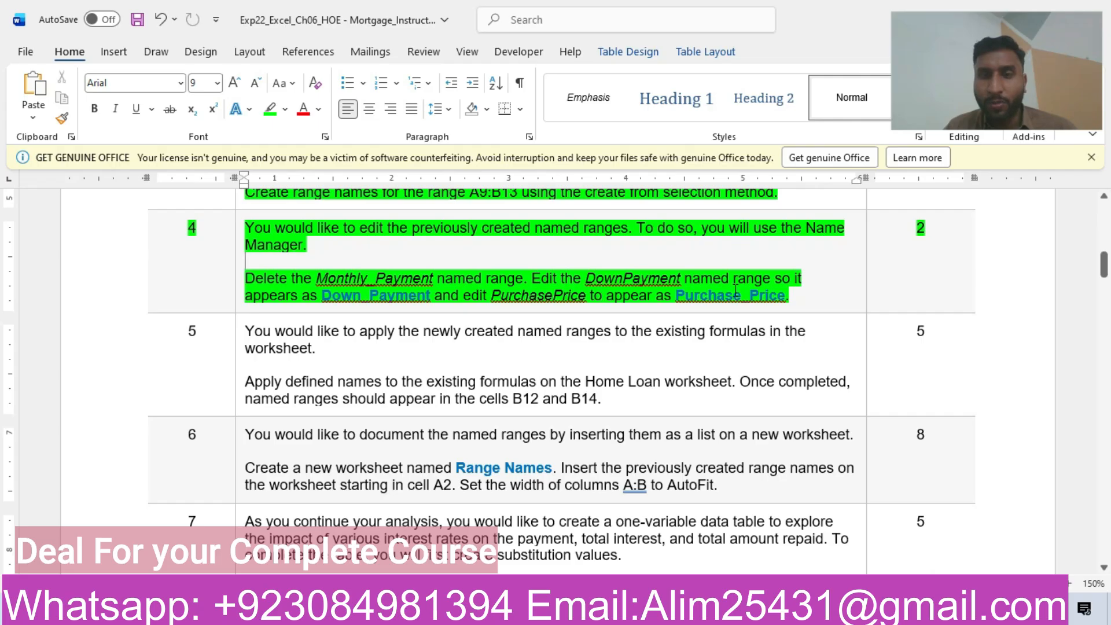
pyautogui.moveTo(322, 297); pyautogui.dragTo(432, 298)
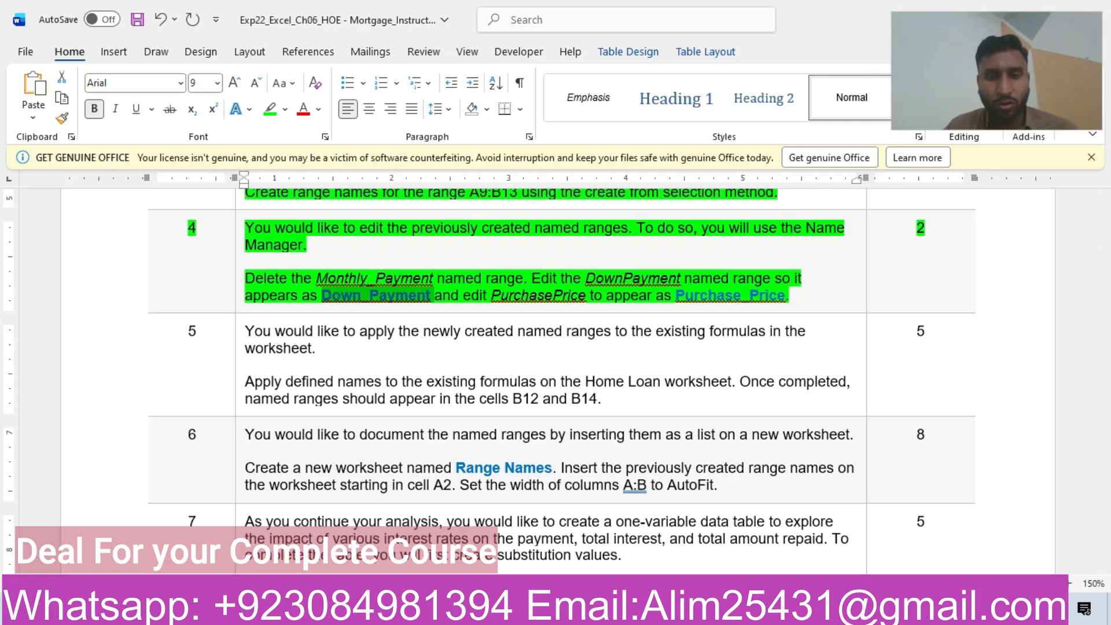
pyautogui.click(612, 559)
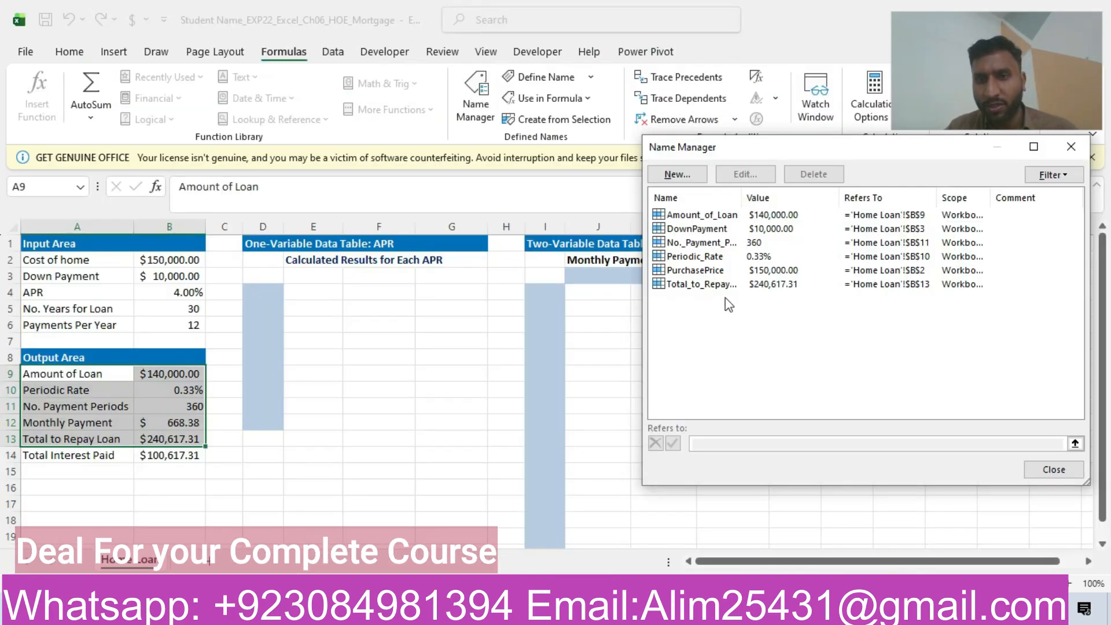
pyautogui.click(710, 229)
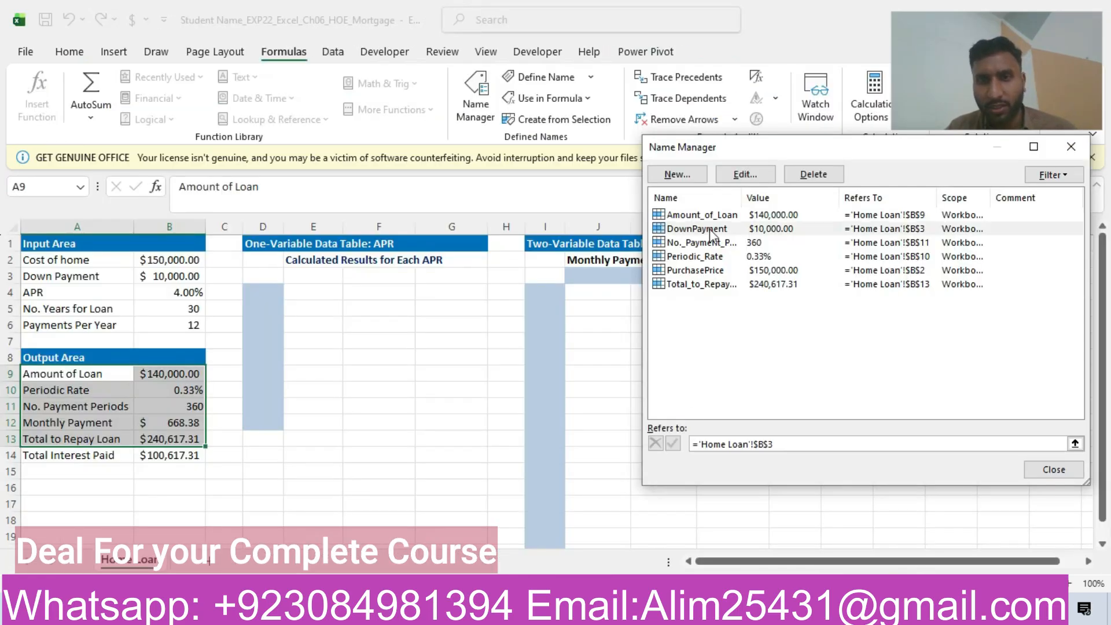
pyautogui.click(740, 175)
pyautogui.press('BackSpace')
pyautogui.write('Down_Payment')
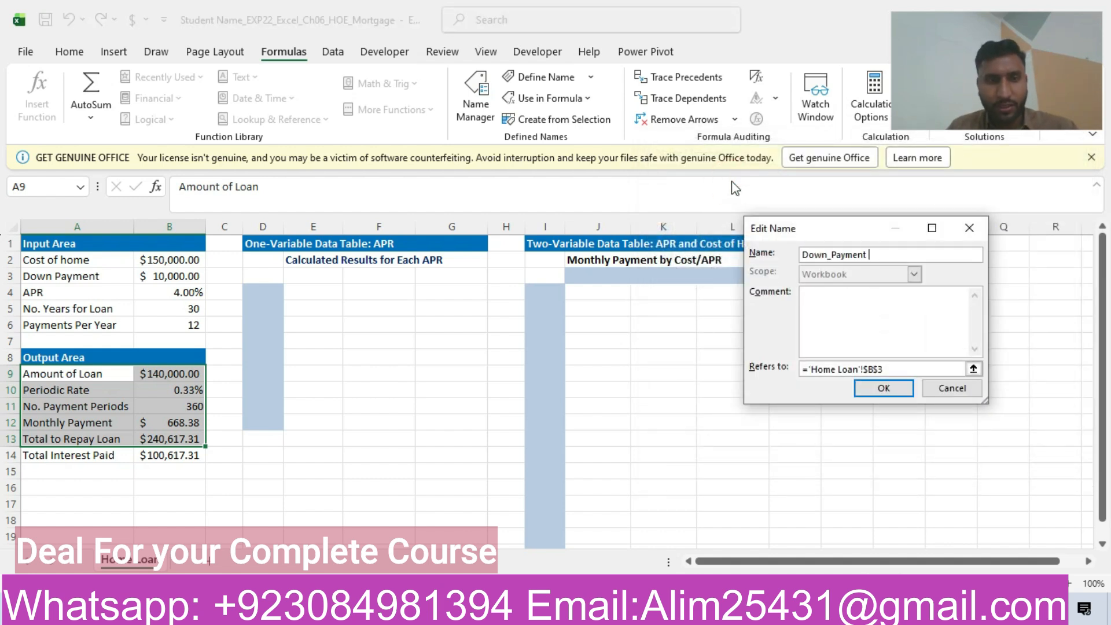
pyautogui.click(872, 392)
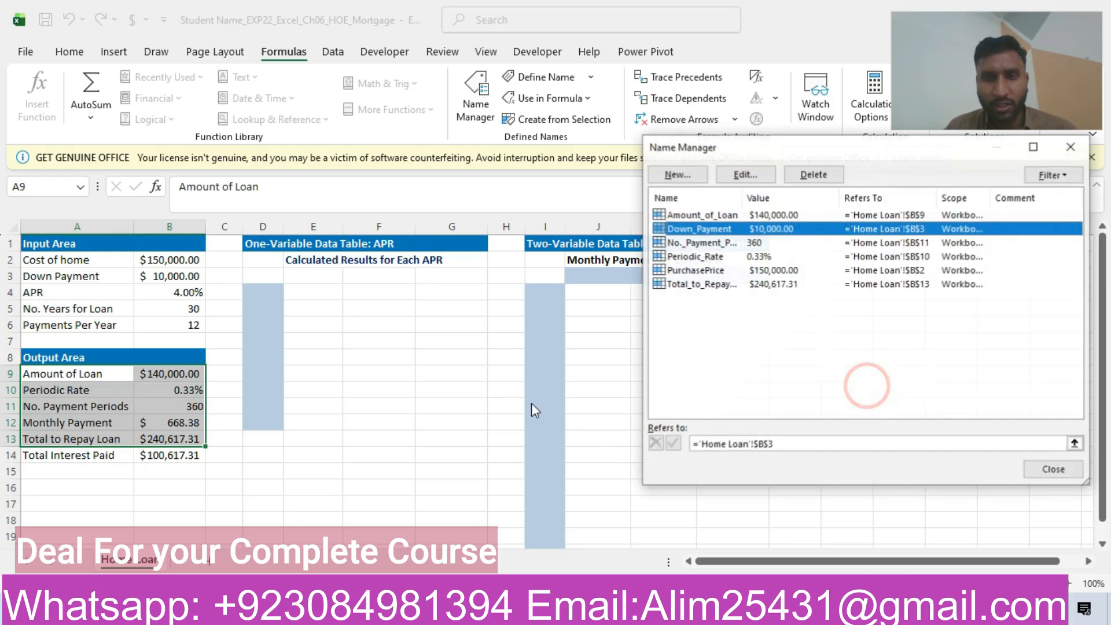
# Copy Purchase_Price from step 4 of the Word instructions and rename the PurchasePrice range in Excel to it, closing the Name Manager.
pyautogui.click(447, 609)
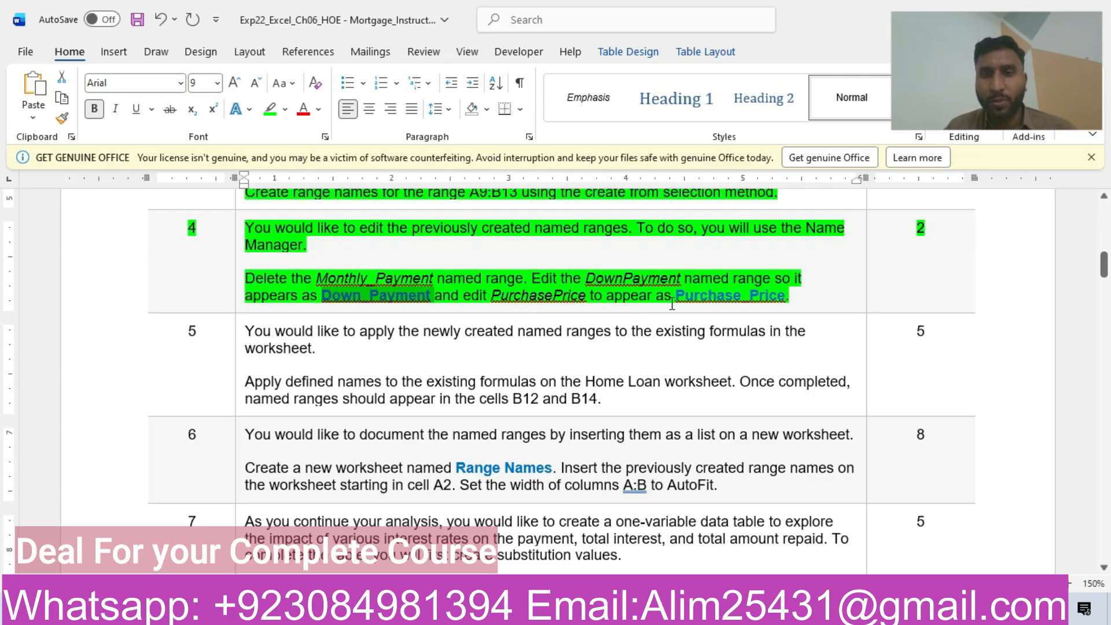
pyautogui.moveTo(676, 296); pyautogui.dragTo(785, 300)
pyautogui.hotkey('ctrl', 'c')
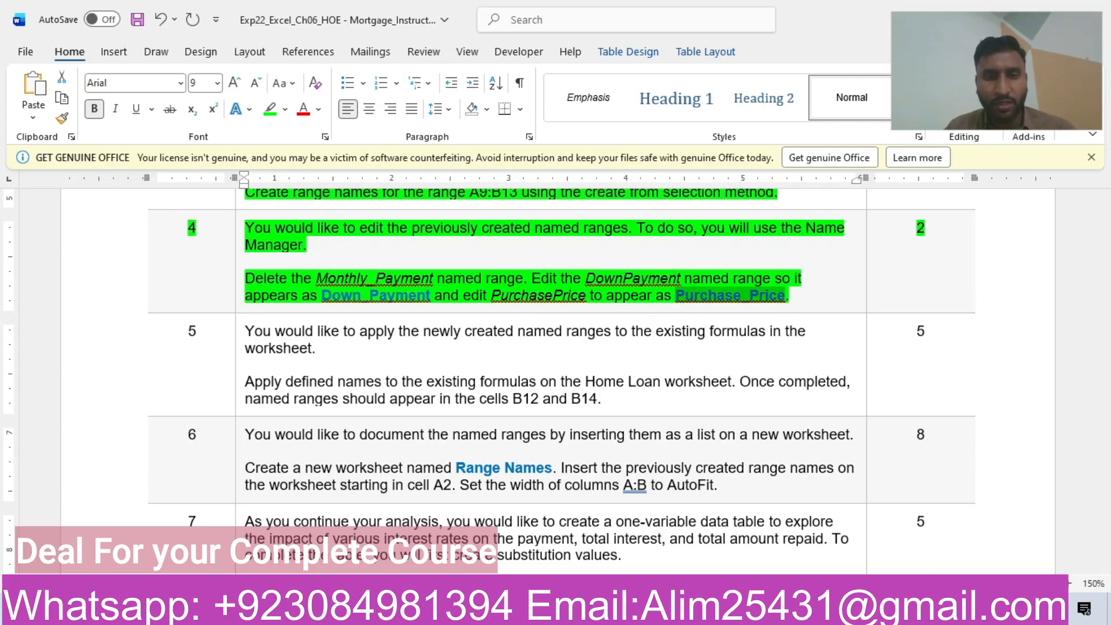
pyautogui.hotkey('alt', 'Tab')
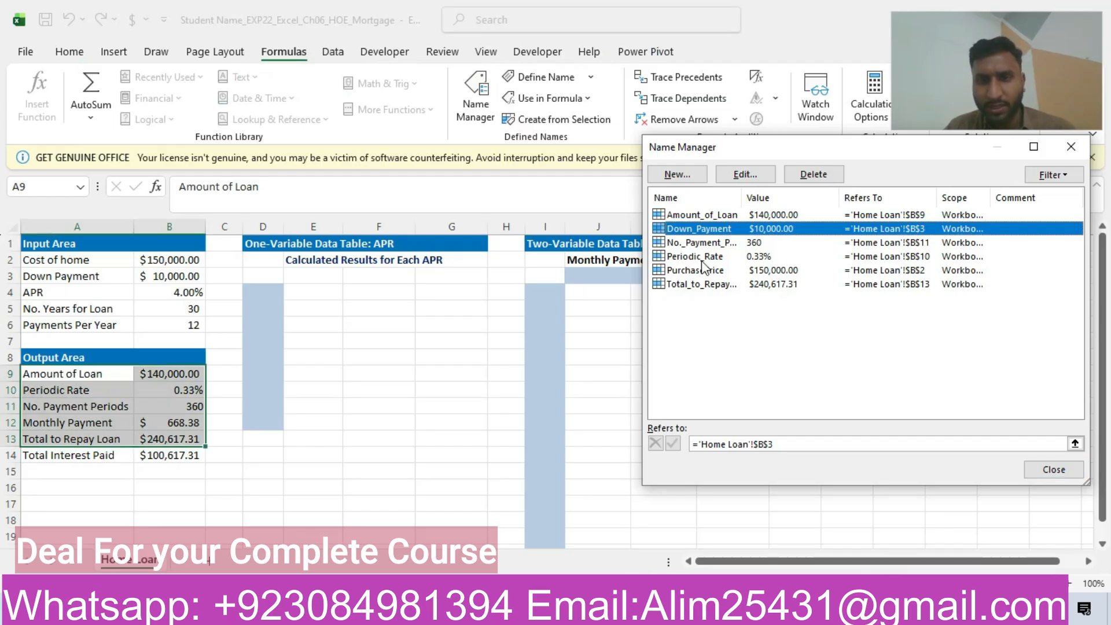
pyautogui.click(696, 271)
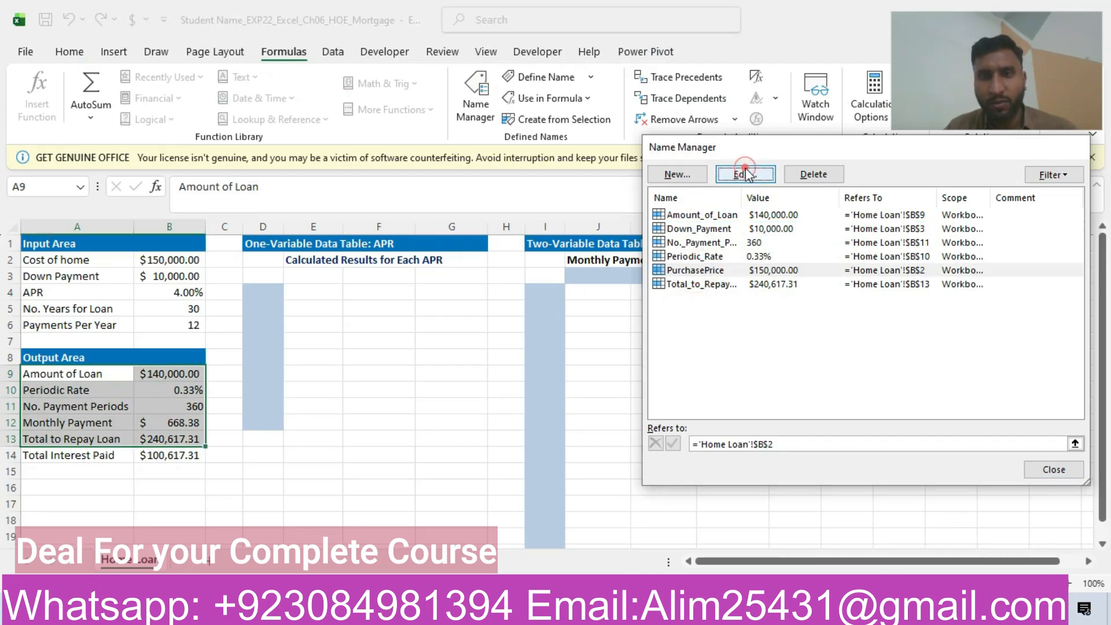
pyautogui.click(745, 174)
pyautogui.press('BackSpace')
pyautogui.hotkey('ctrl', 'v')
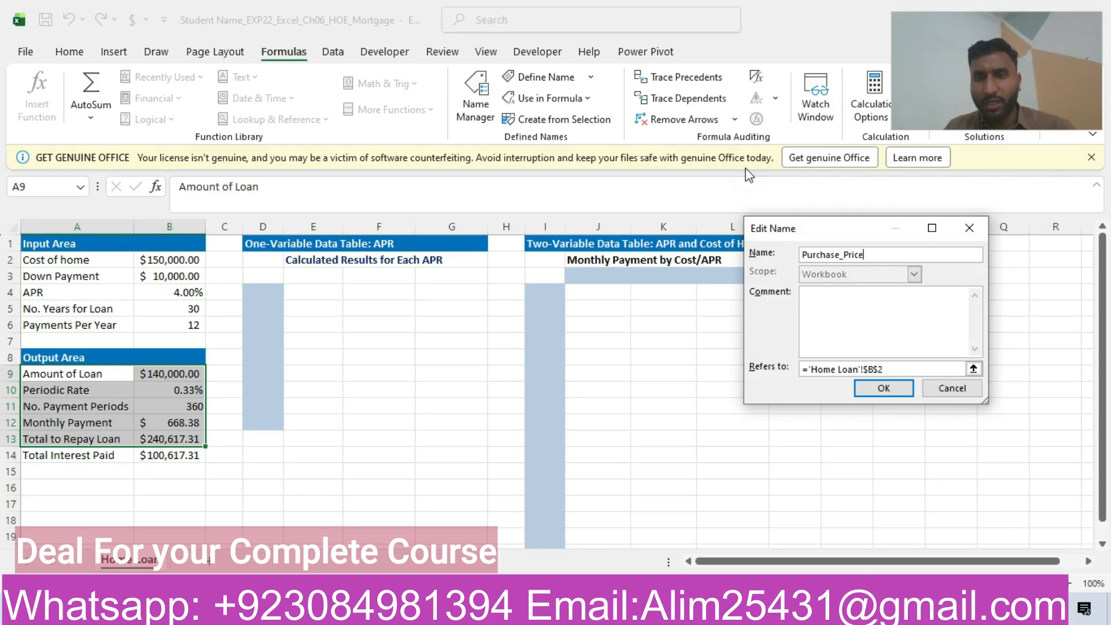
pyautogui.click(884, 388)
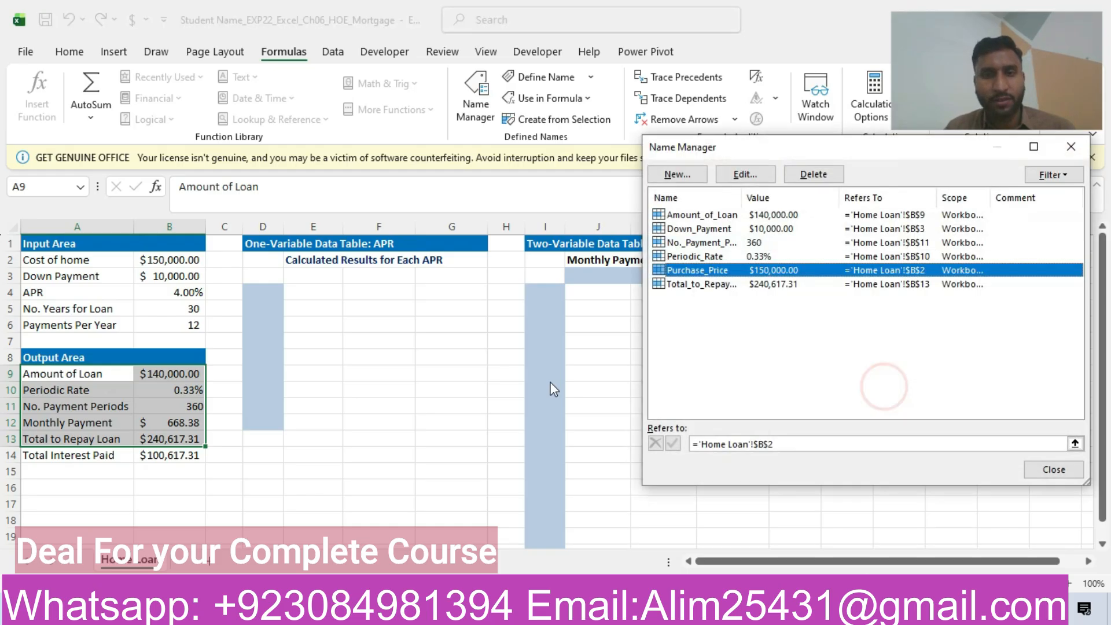
pyautogui.click(1071, 147)
# Switch to the Word instructions and highlight the whole step 5 row in green.
pyautogui.hotkey('alt', 'Tab')
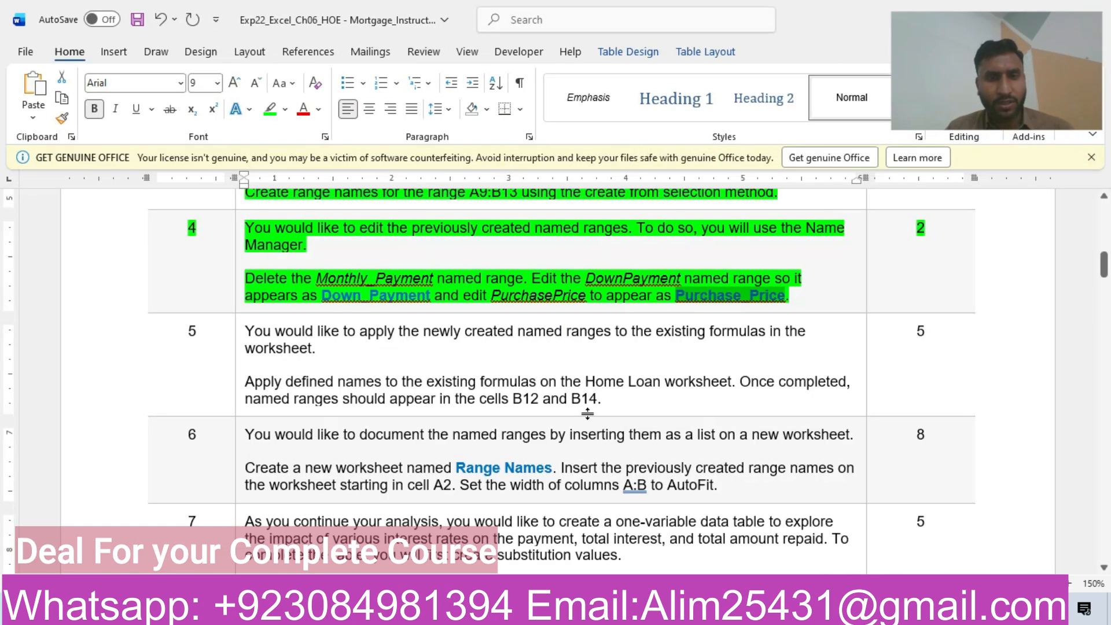
pyautogui.click(77, 373)
pyautogui.click(149, 341)
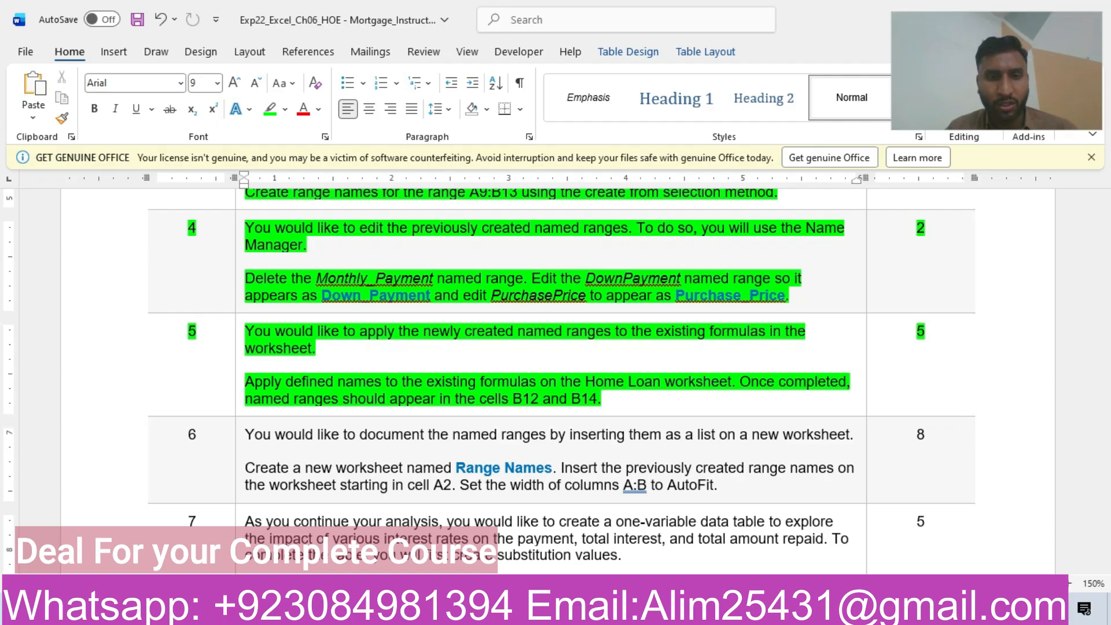
# Switch to Excel and replace the B10 reference in cell B12's PMT formula with the Periodic_Rate range name.
pyautogui.click(578, 609)
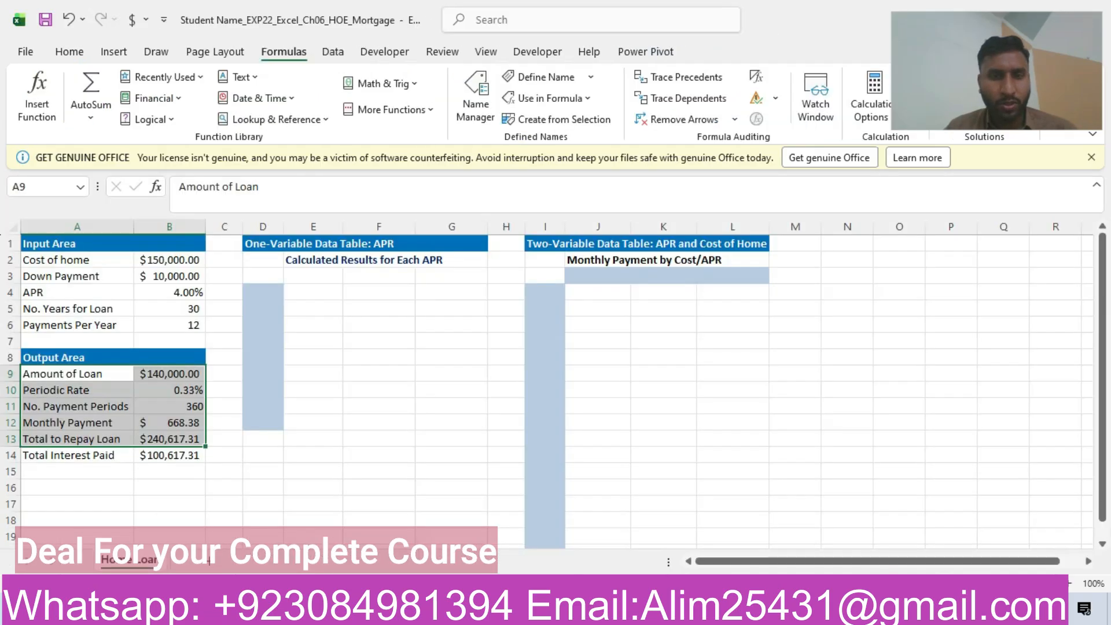
pyautogui.click(168, 291)
pyautogui.click(170, 305)
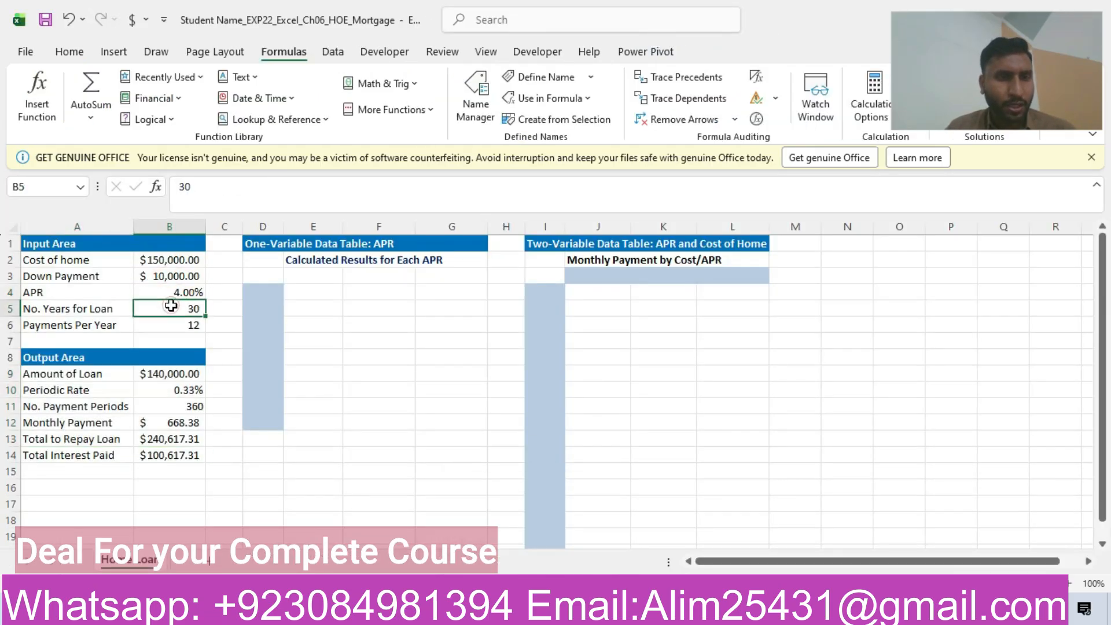
pyautogui.click(173, 320)
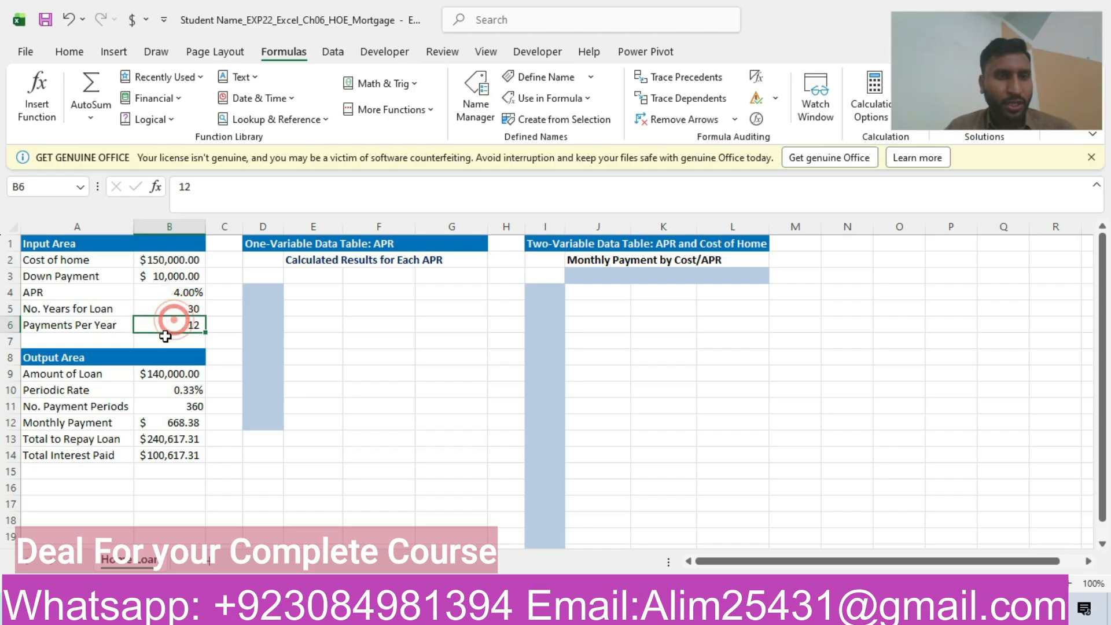
pyautogui.click(175, 277)
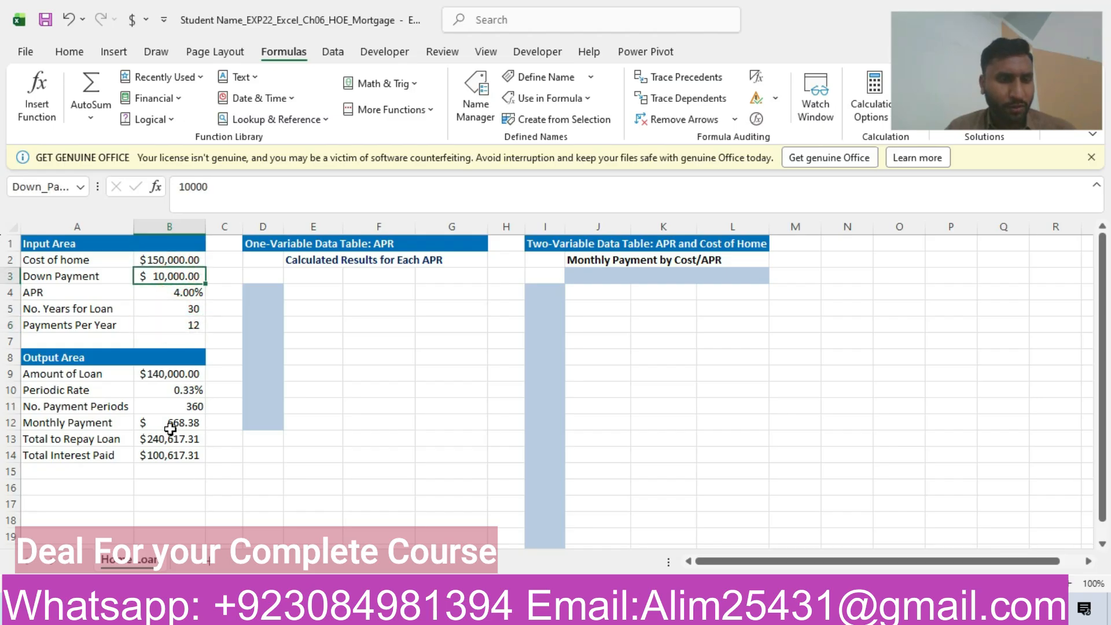
pyautogui.click(170, 426)
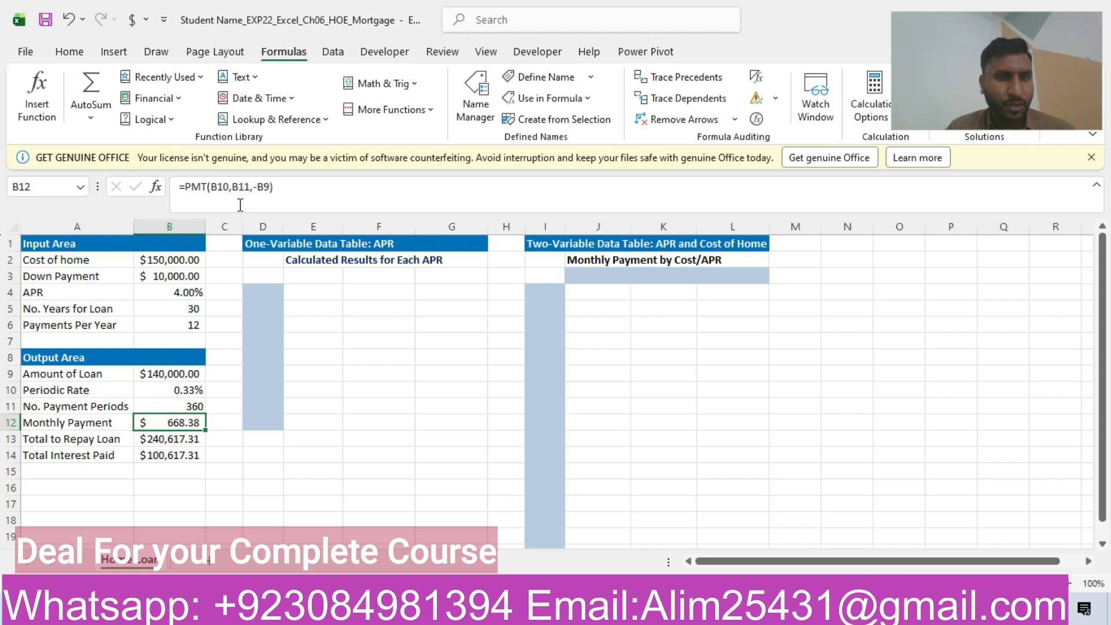
pyautogui.click(231, 187)
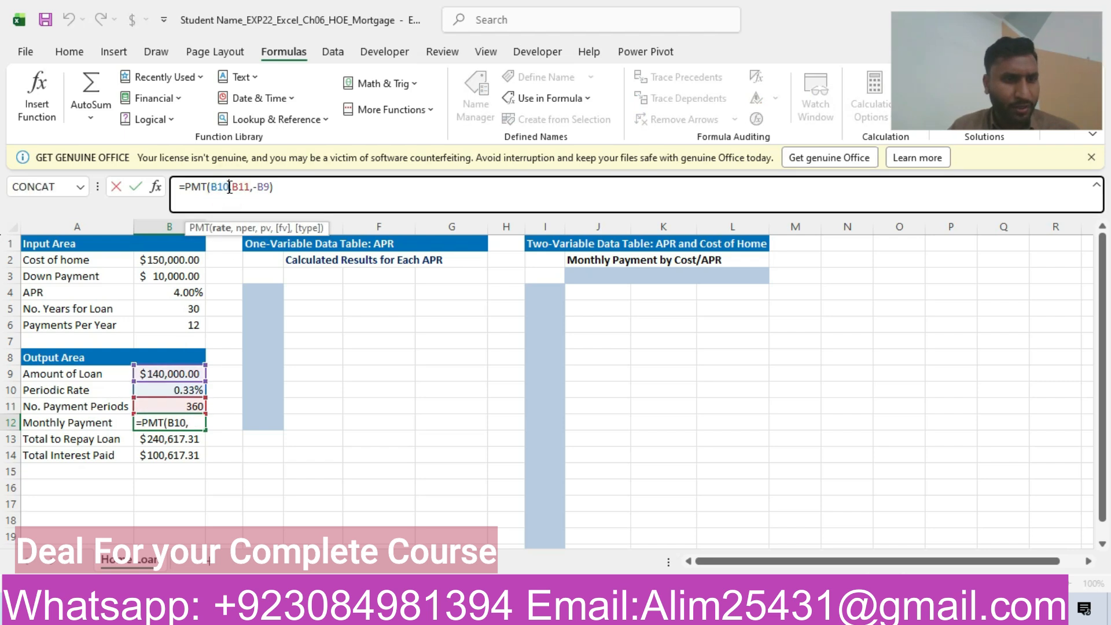
pyautogui.press('BackSpace')
pyautogui.press('BackSpace')
pyautogui.press('BackSpace')
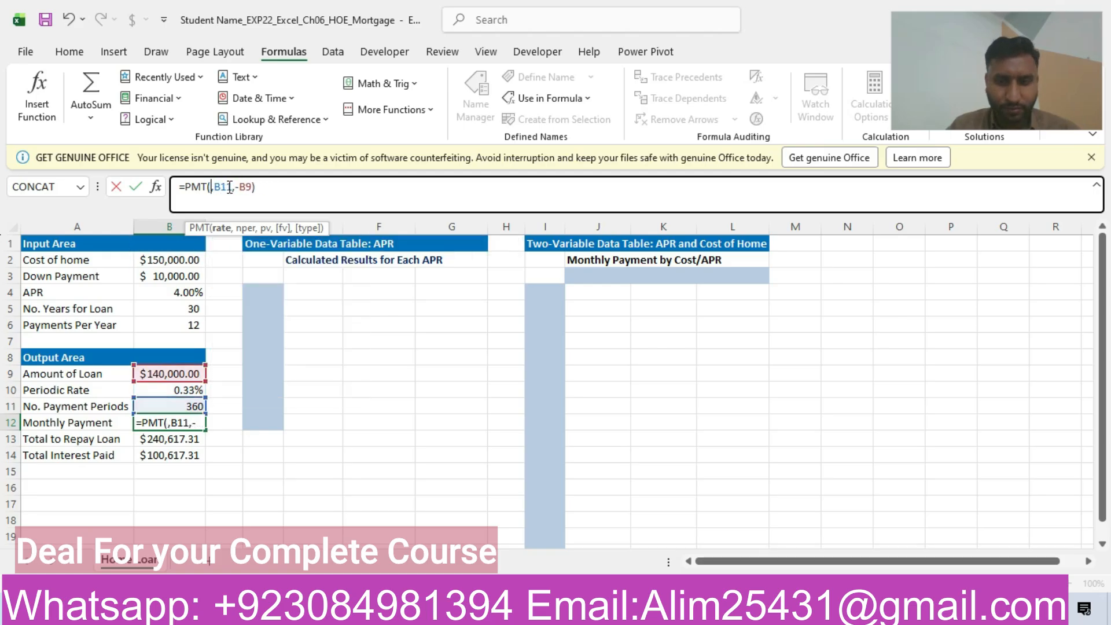
pyautogui.write('per')
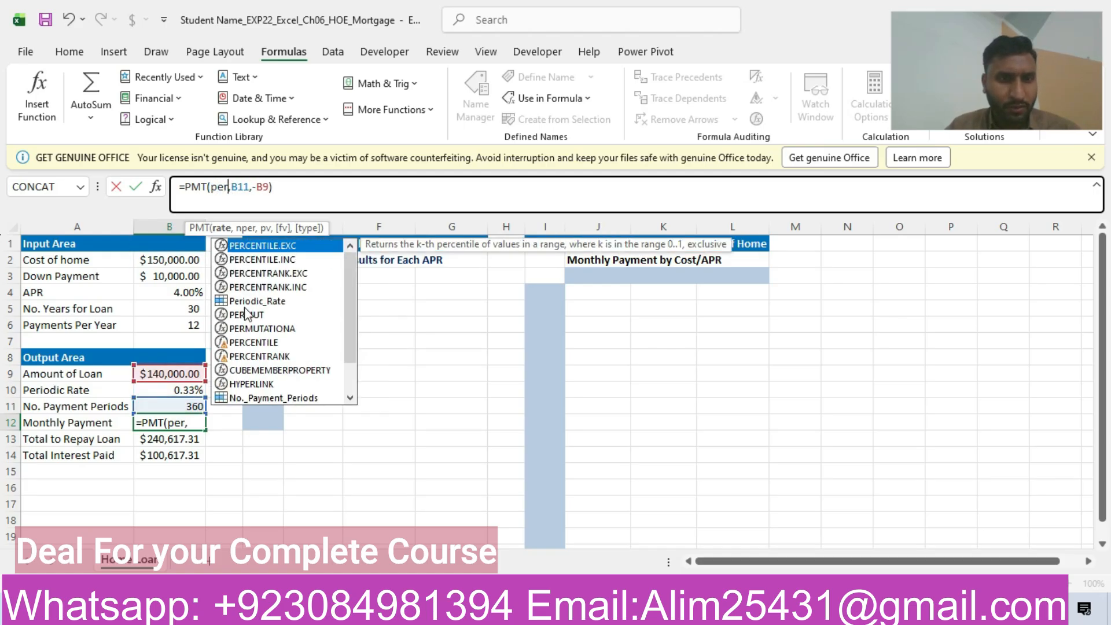